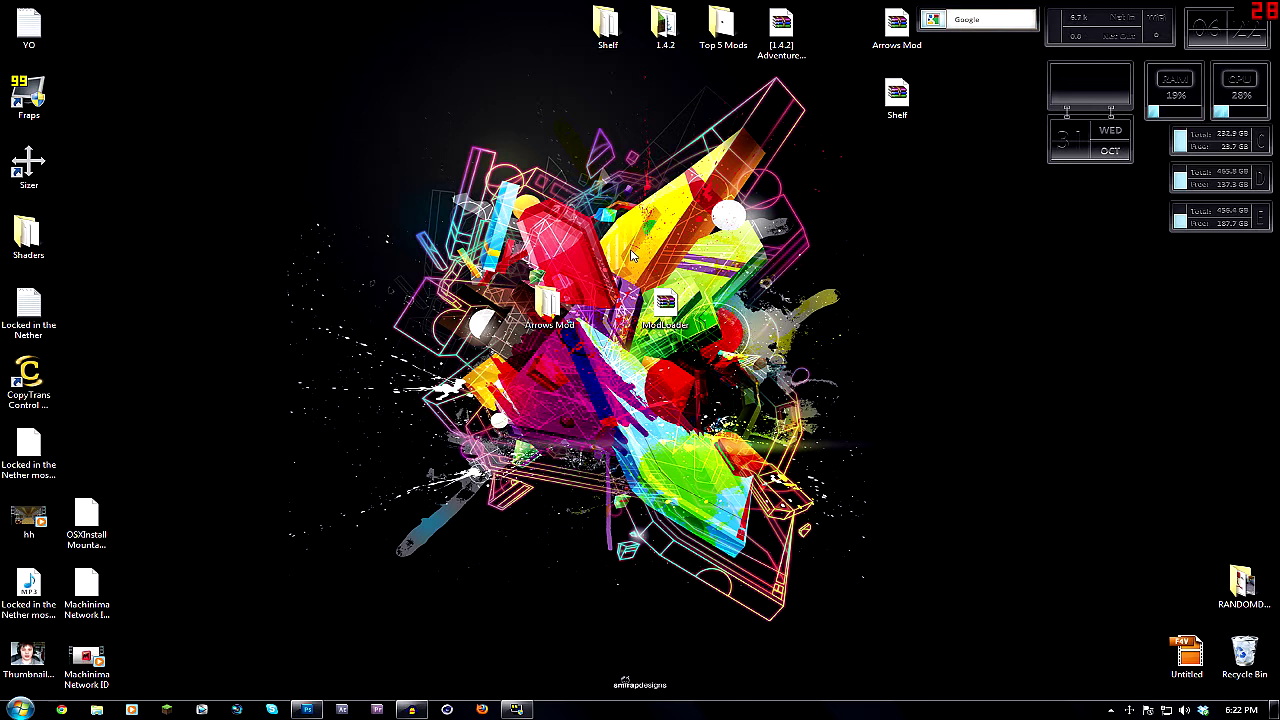
# Try selecting the ModLoader and Arrows Mod items on the desktop, ending with nothing selected.
pyautogui.moveTo(631, 249); pyautogui.dragTo(694, 346)
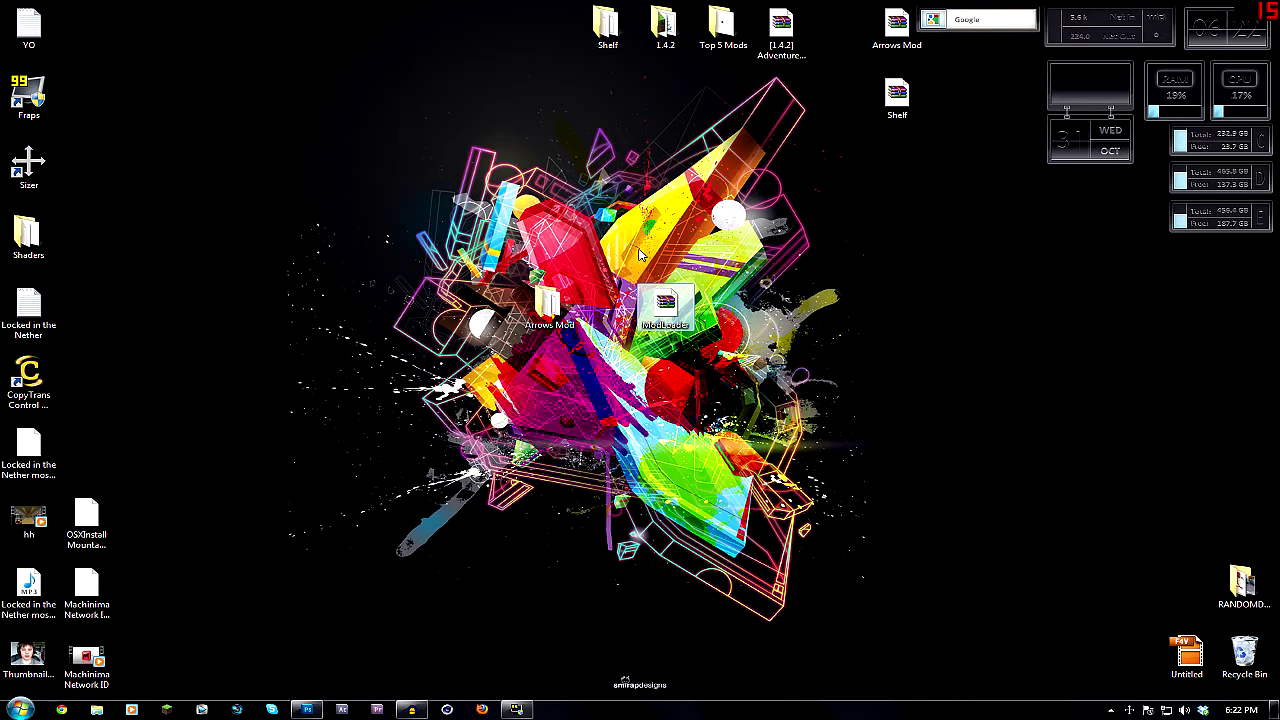
pyautogui.click(595, 297)
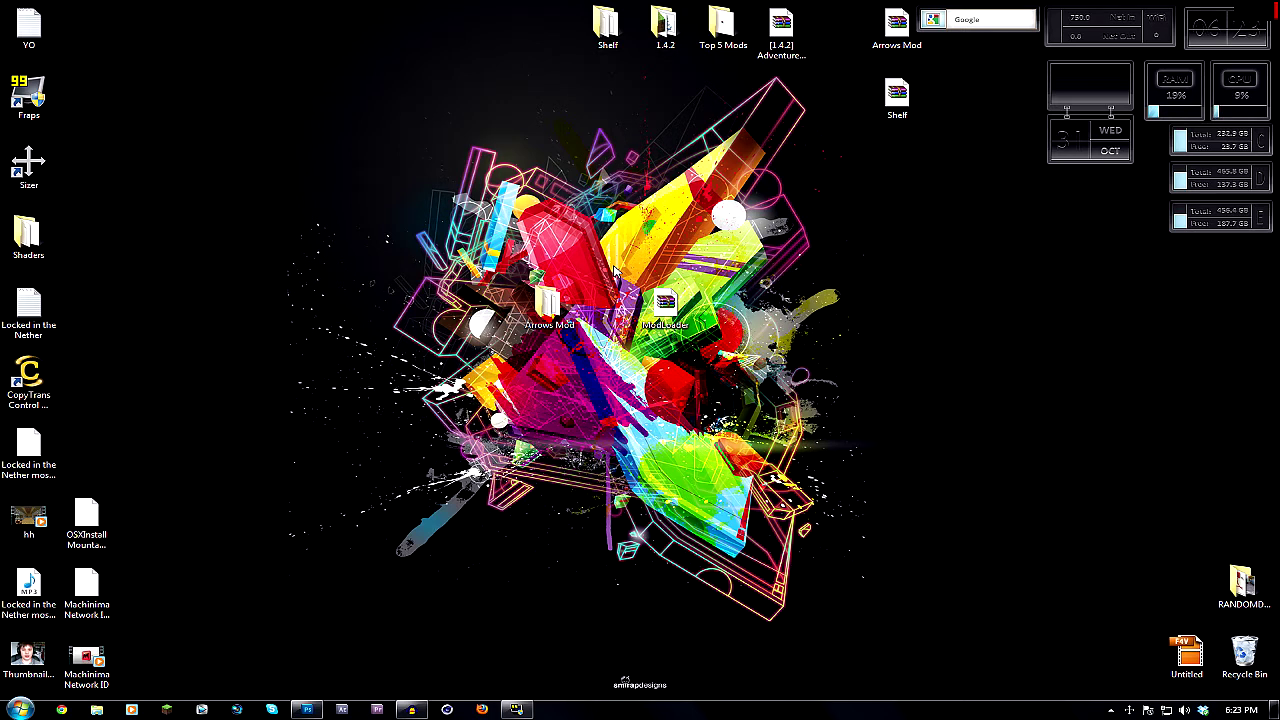
pyautogui.moveTo(489, 257); pyautogui.dragTo(796, 368)
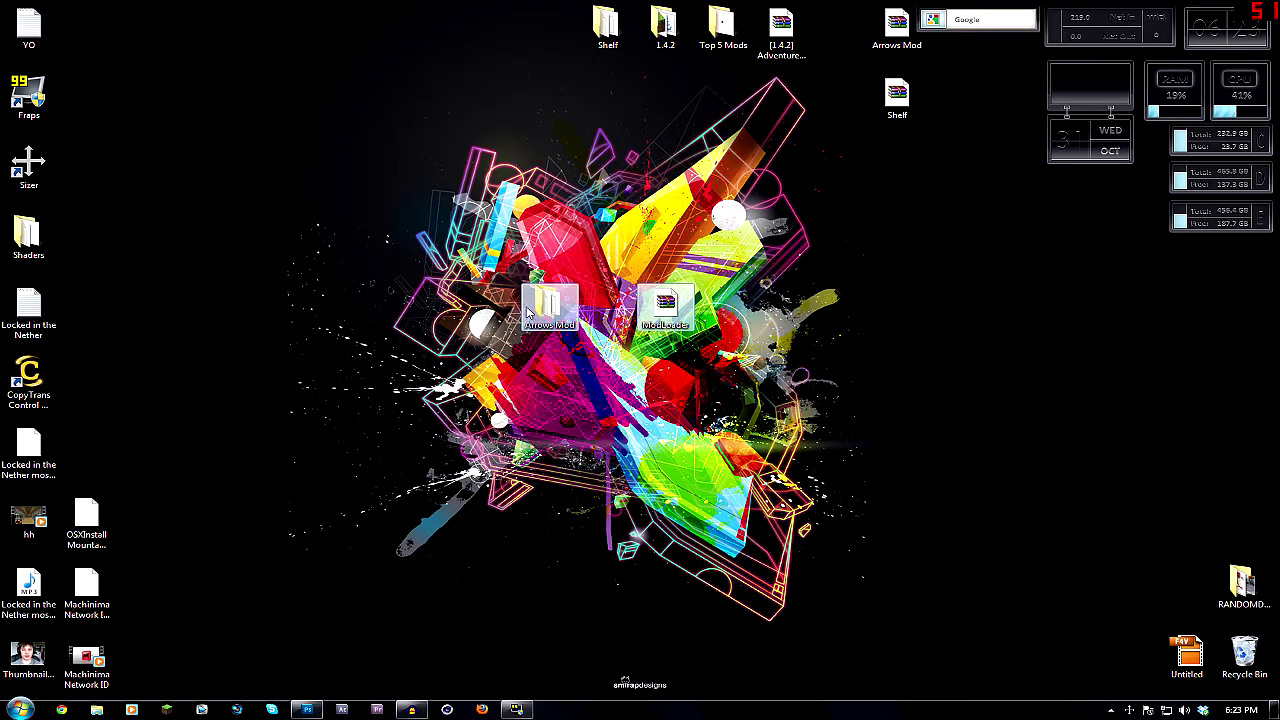
pyautogui.click(500, 268)
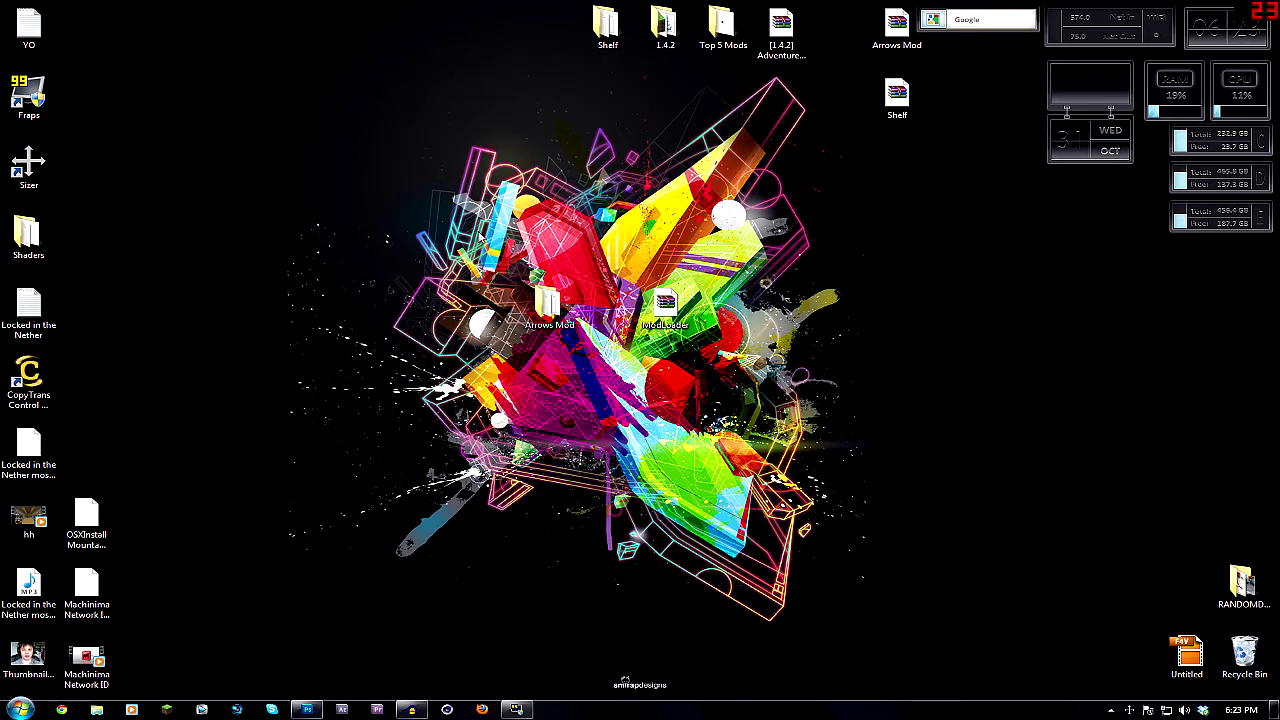
pyautogui.moveTo(503, 235); pyautogui.dragTo(718, 370)
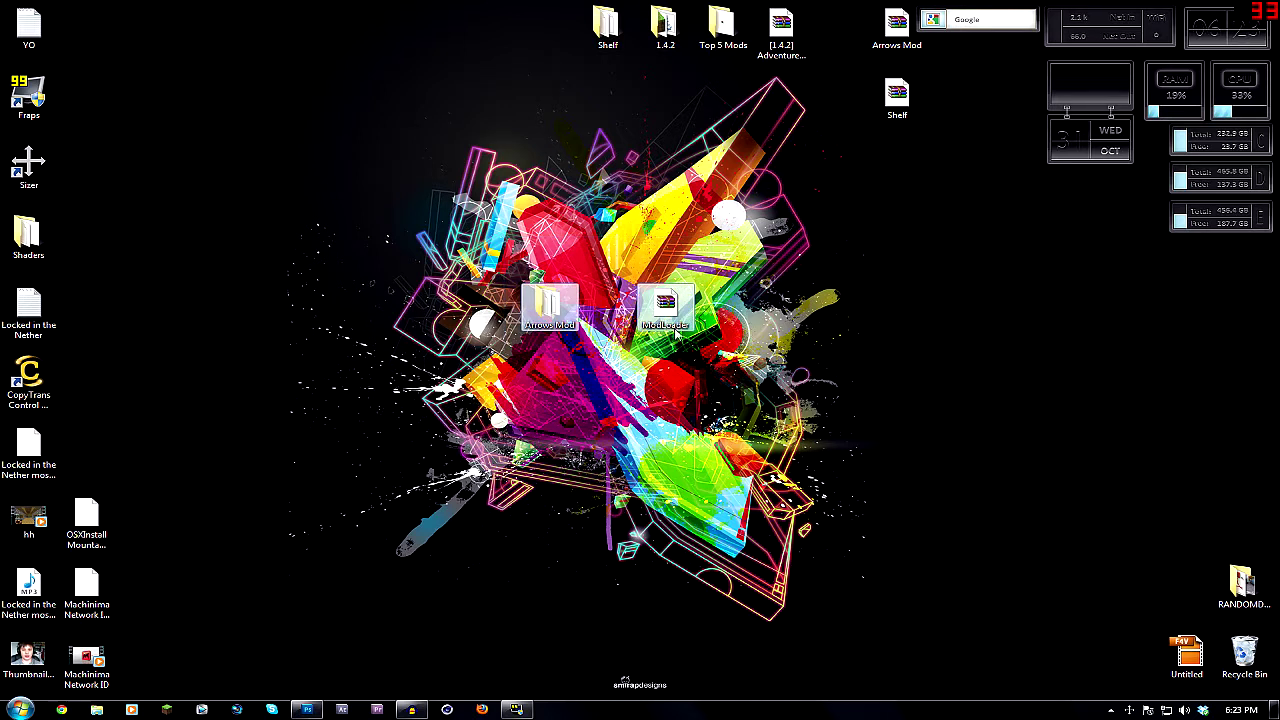
pyautogui.keyDown('ctrl'); pyautogui.click(560, 312); pyautogui.keyUp('ctrl')
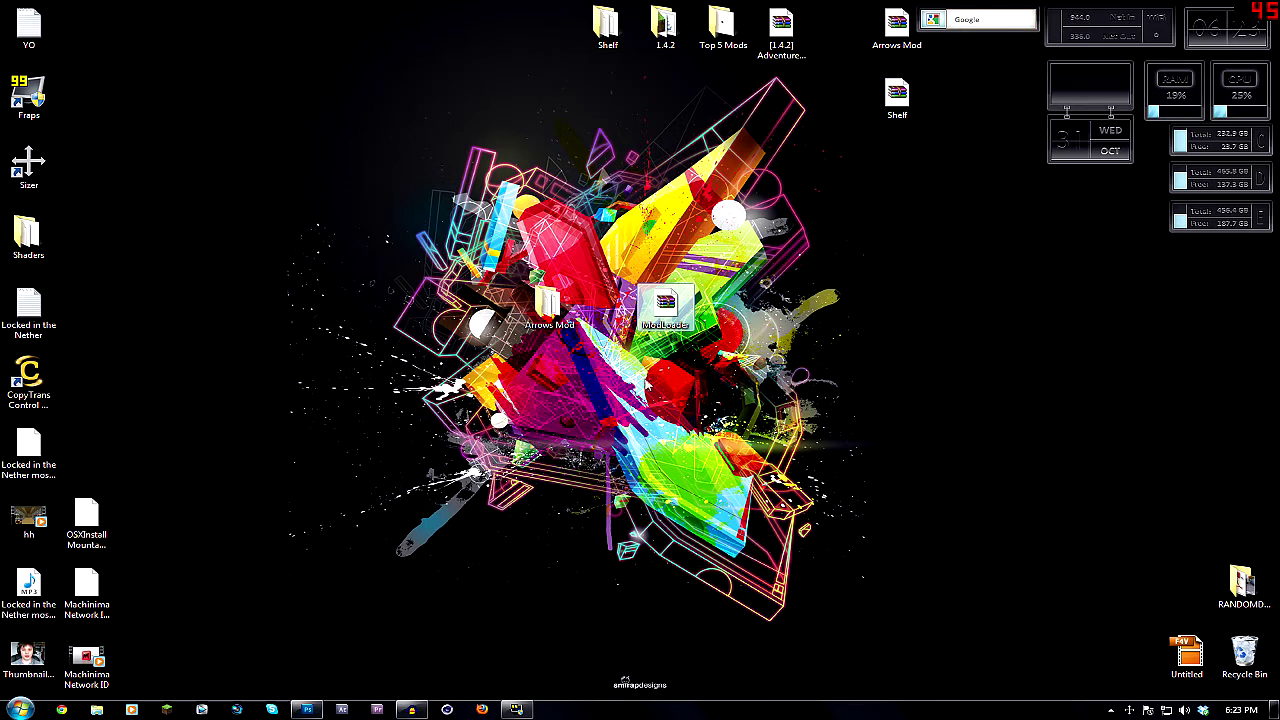
pyautogui.click(546, 310)
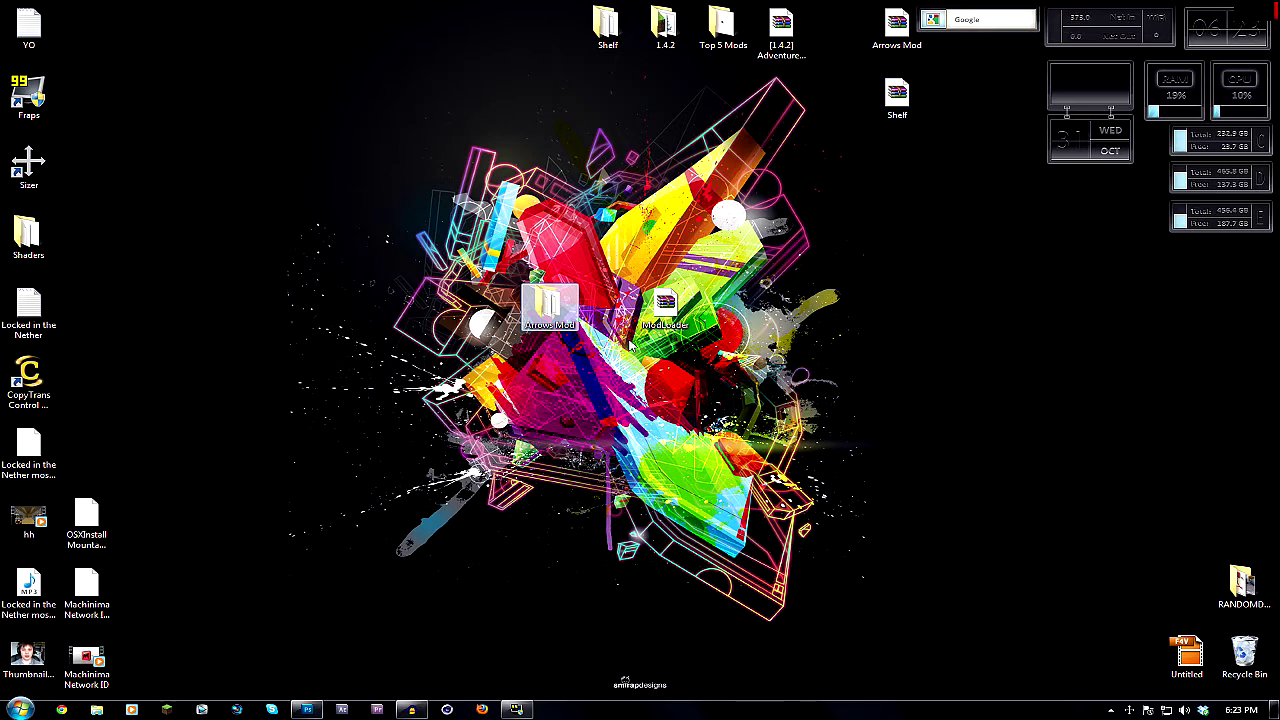
pyautogui.moveTo(430, 252); pyautogui.dragTo(702, 346)
pyautogui.click(549, 270)
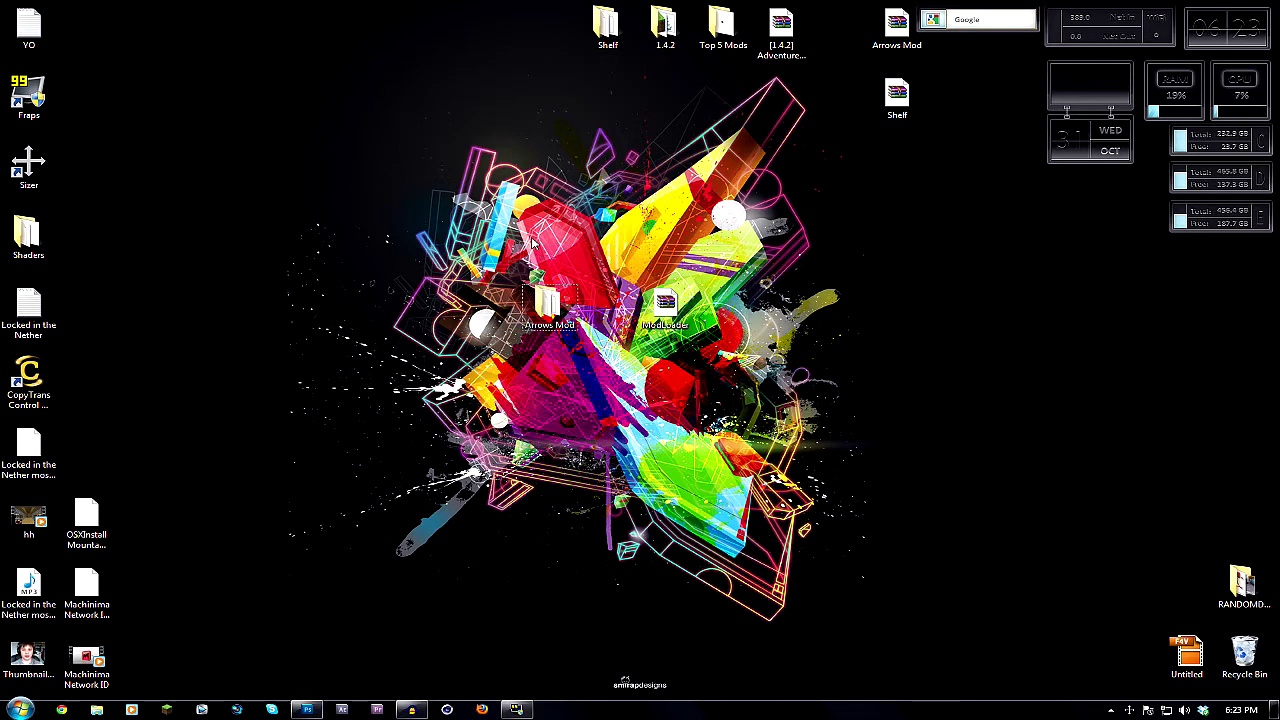
# Bring up the Run dialog by searching Start for 'run'.
pyautogui.press('super+r')
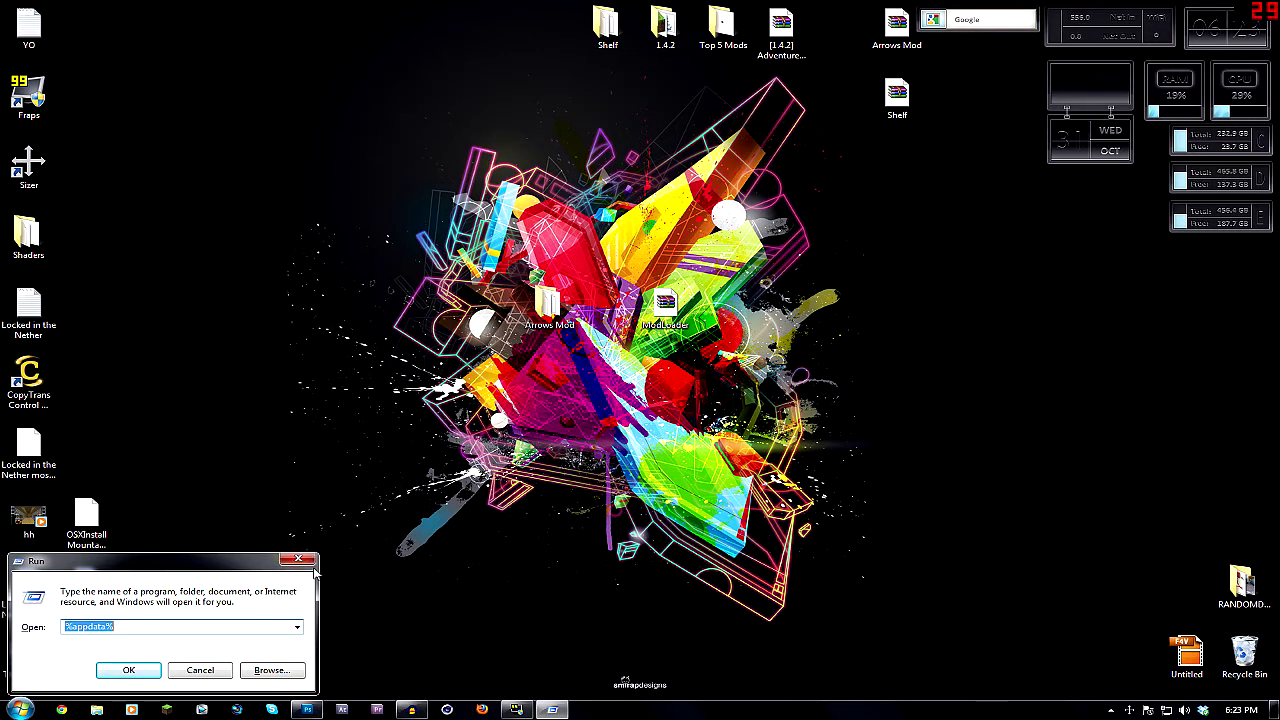
pyautogui.press('Return')
pyautogui.press('super')
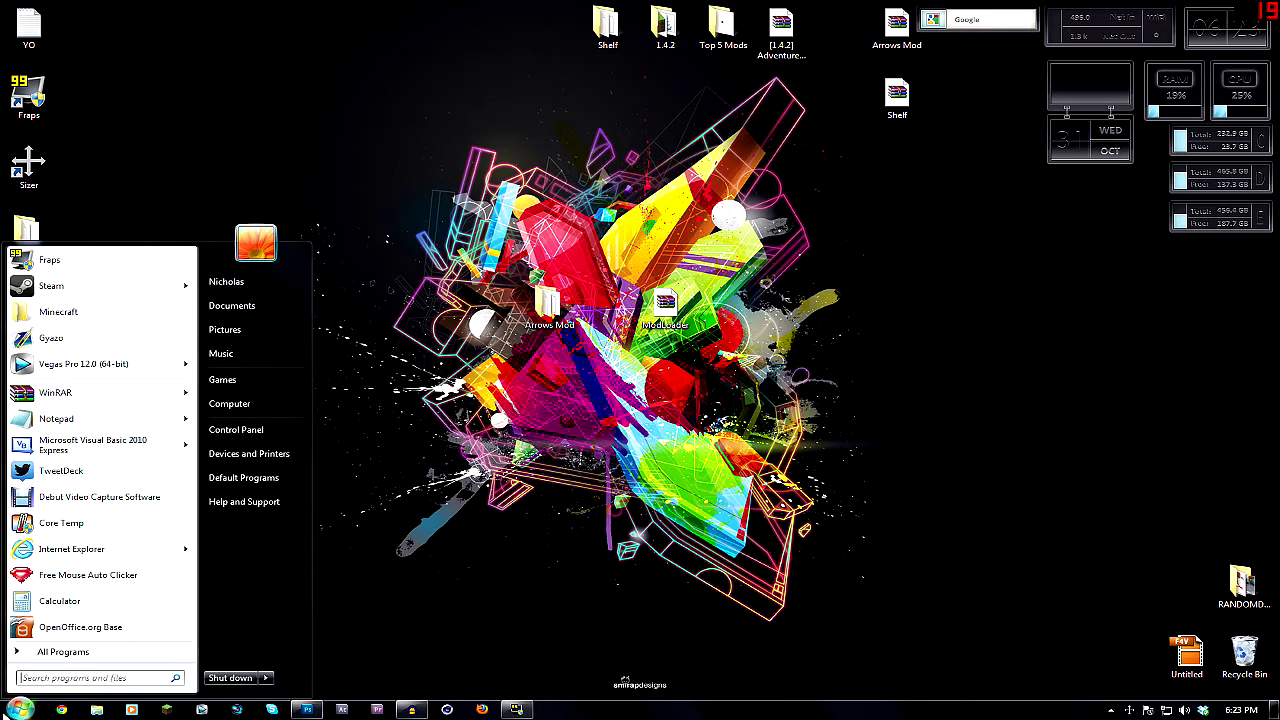
pyautogui.write('r')
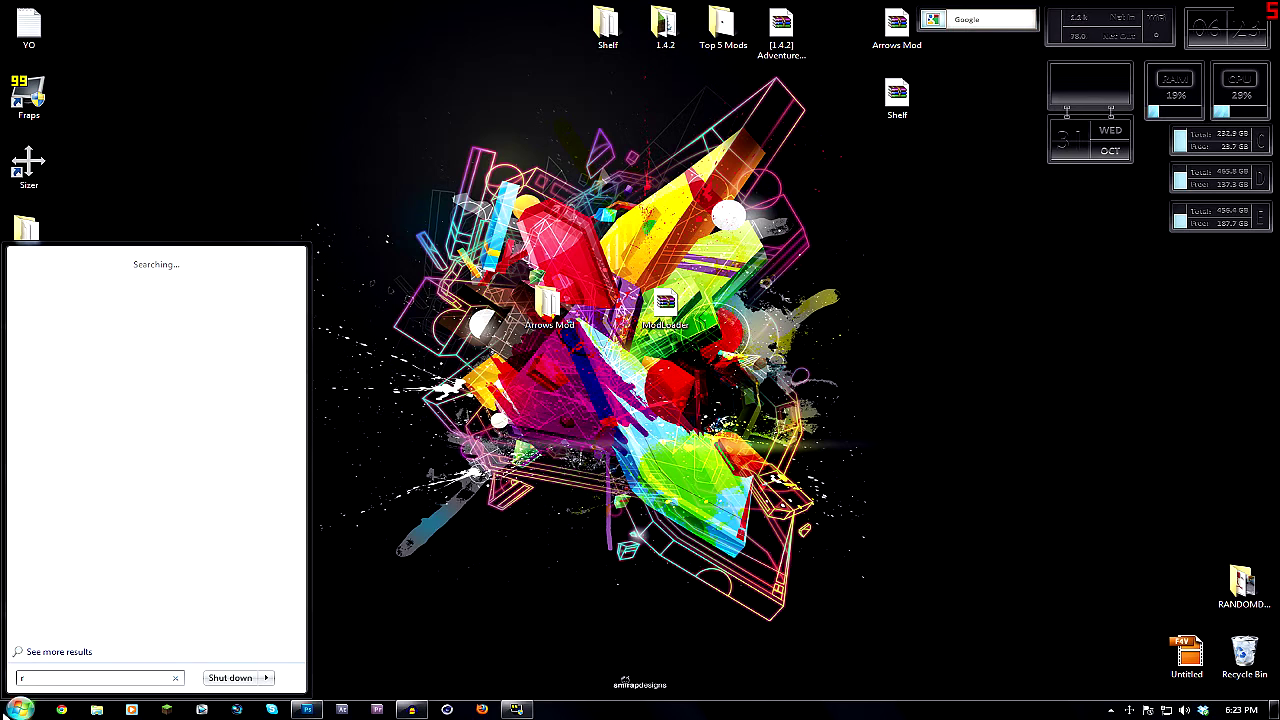
pyautogui.write('ubb')
pyautogui.press('BackSpace')
pyautogui.write('n')
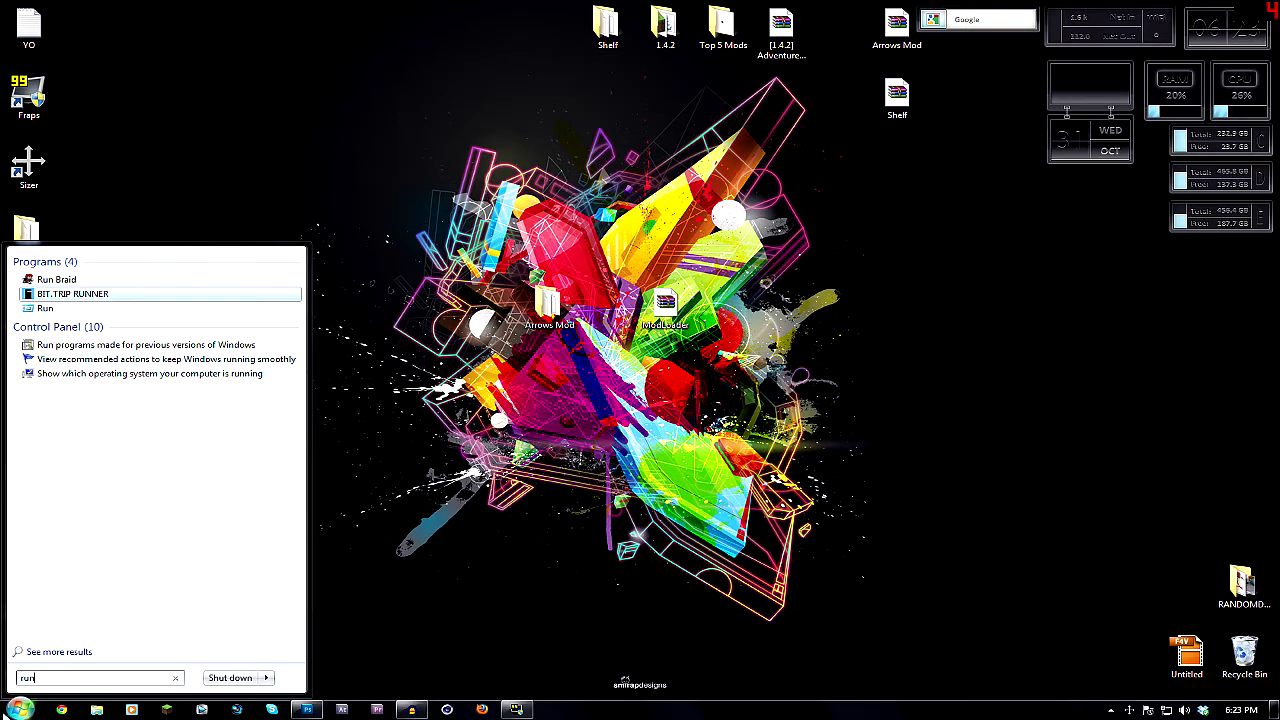
pyautogui.click(42, 312)
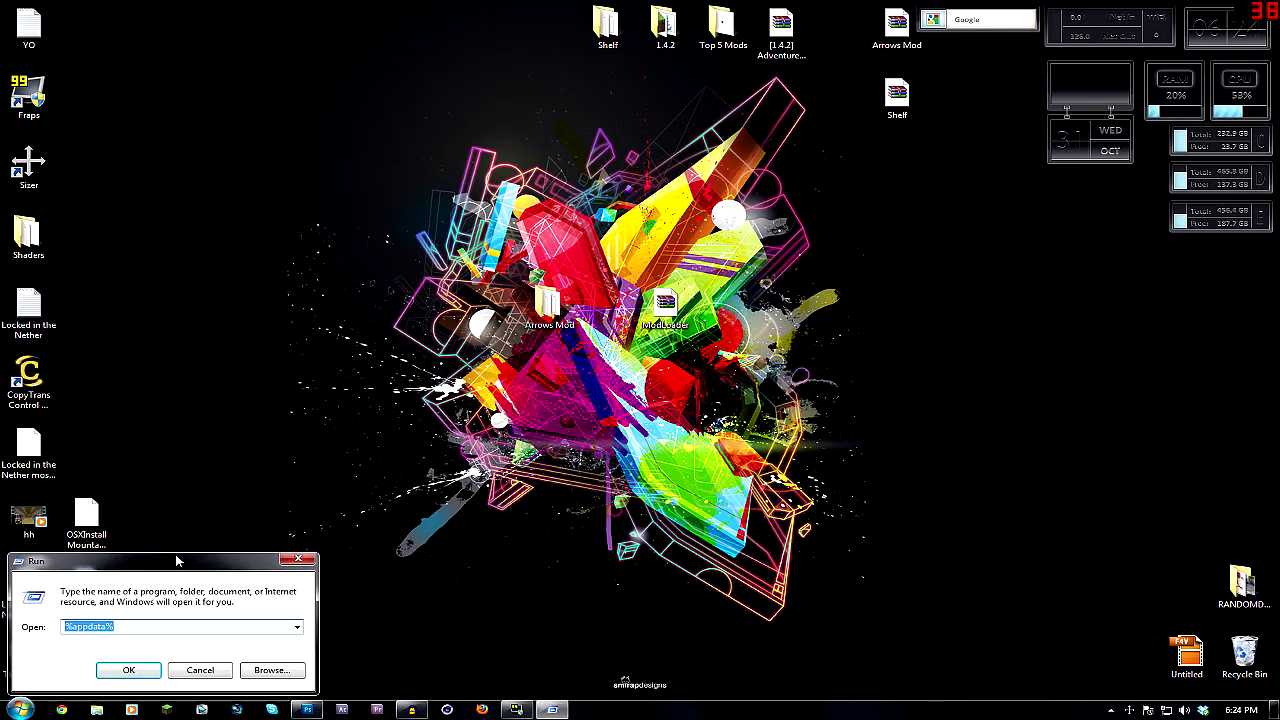
# Centre the Run window and run %appdata% to open the Roaming folder.
pyautogui.moveTo(188, 560); pyautogui.dragTo(778, 240)
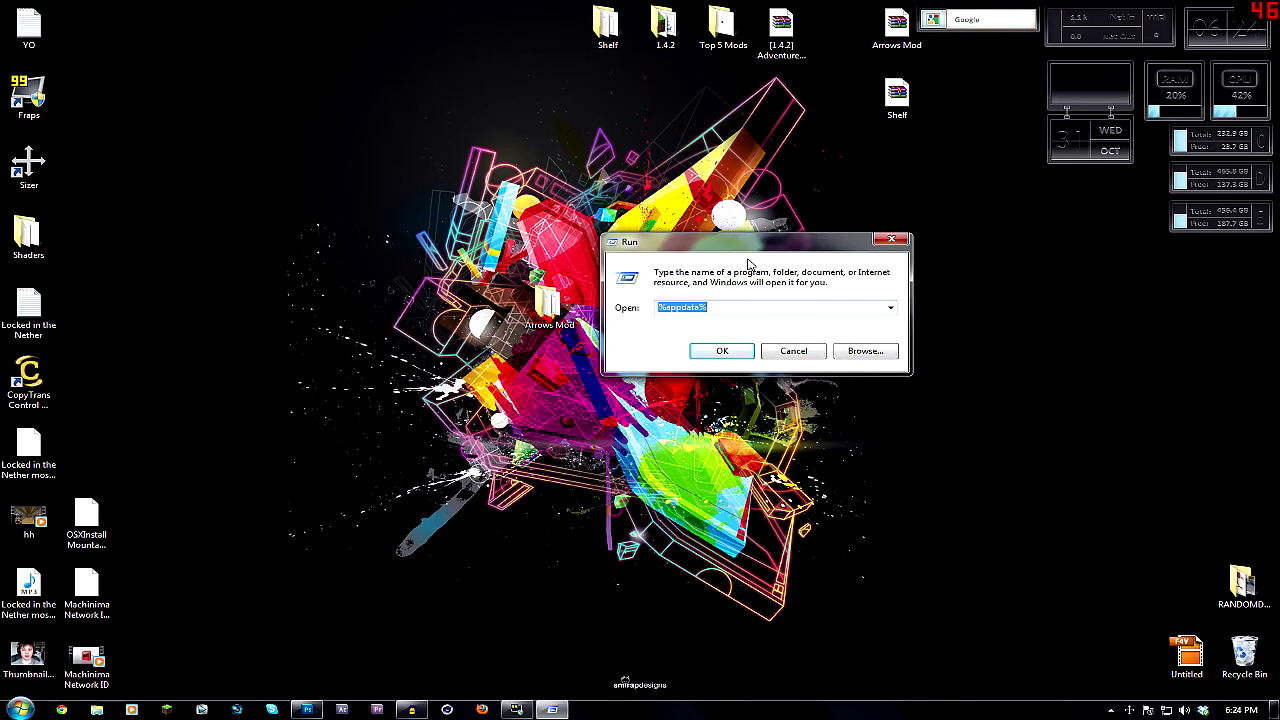
pyautogui.moveTo(640, 245); pyautogui.dragTo(523, 232)
pyautogui.click(541, 294)
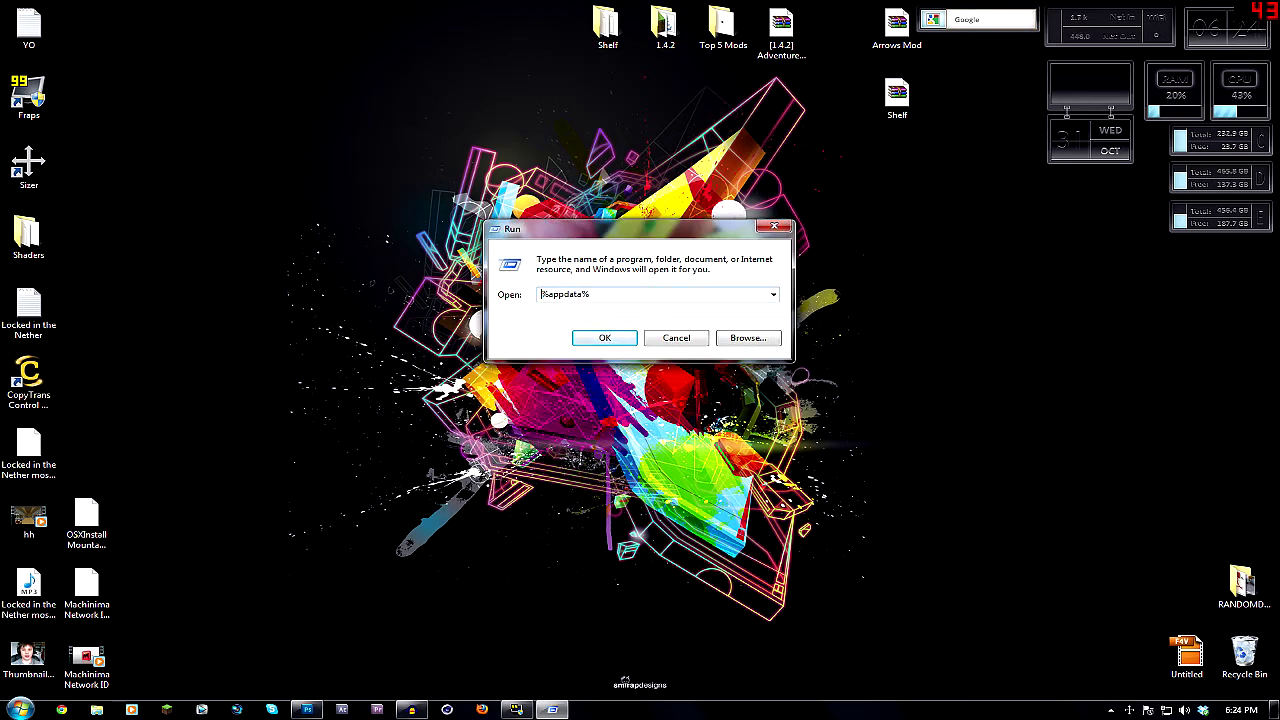
pyautogui.doubleClick(541, 294)
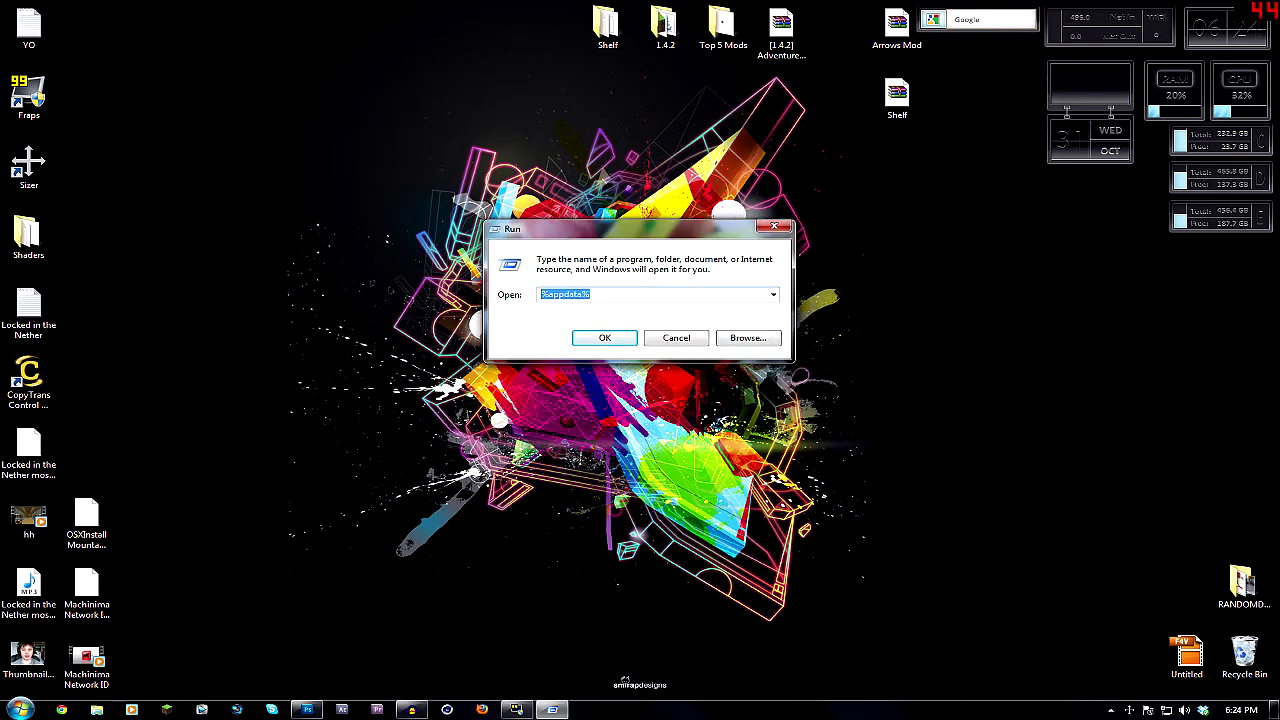
pyautogui.click(591, 294)
pyautogui.press('Return')
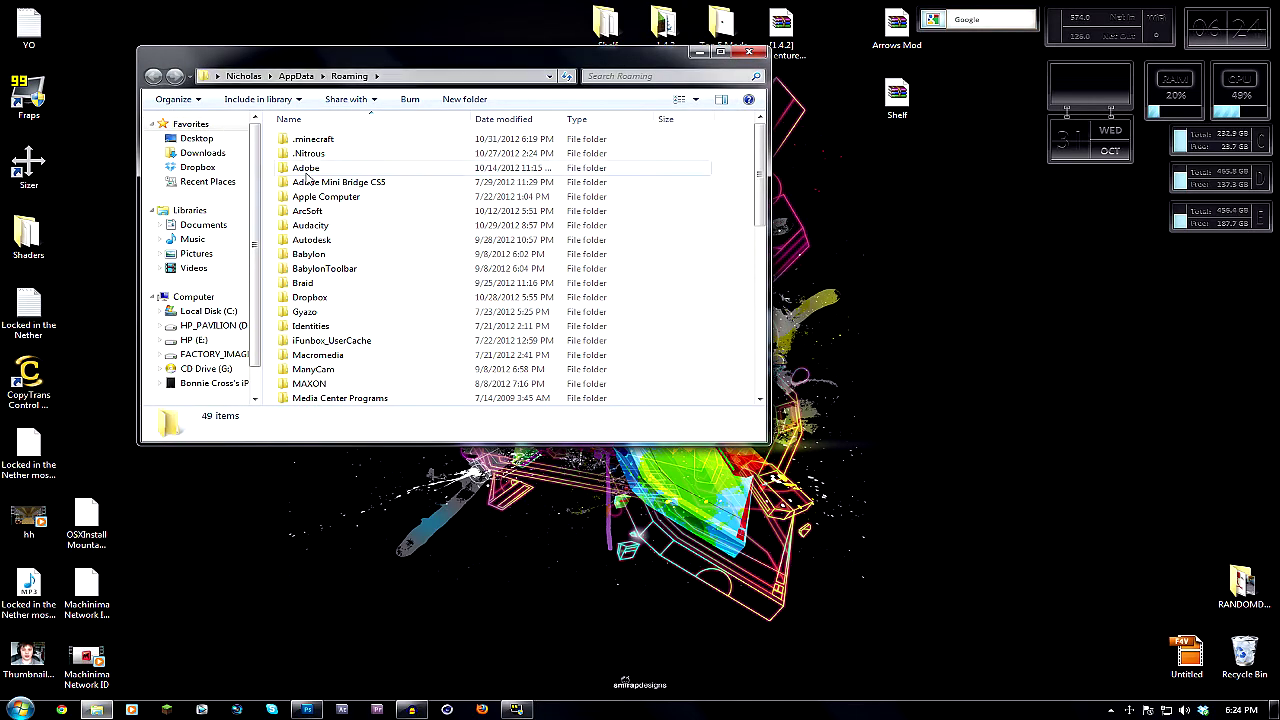
# Open the bin folder inside .minecraft.
pyautogui.doubleClick(345, 141)
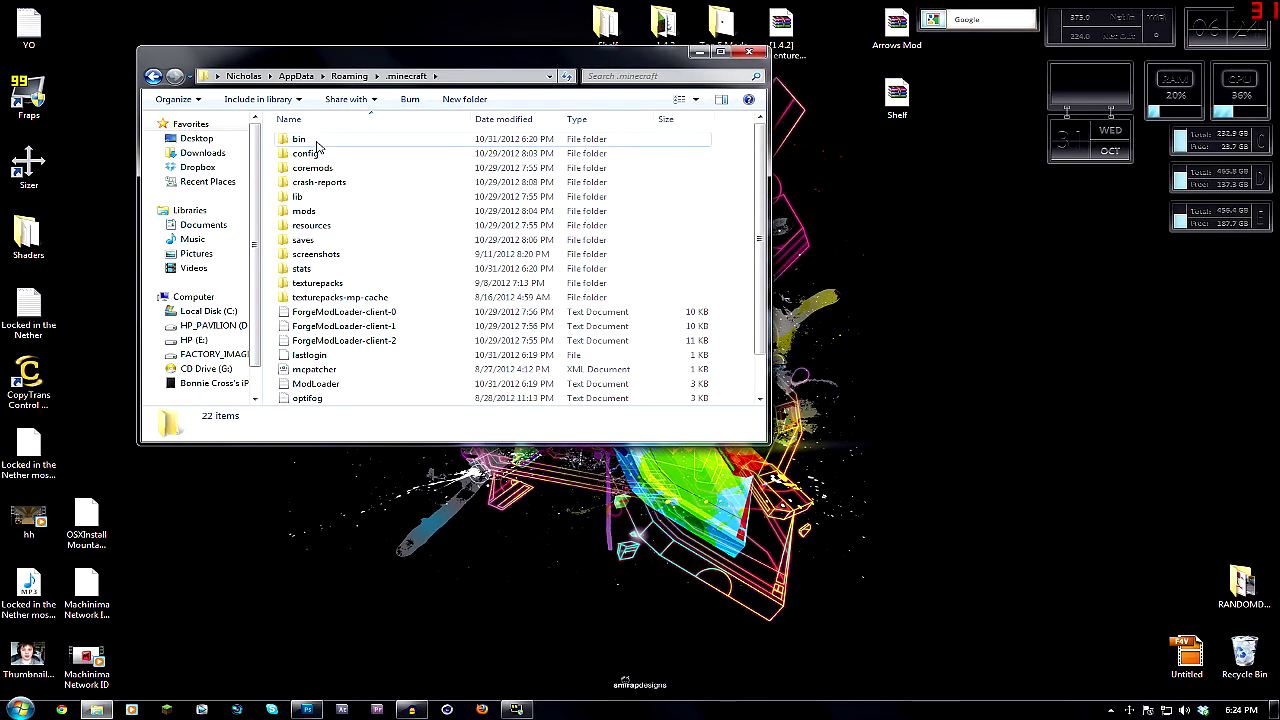
pyautogui.doubleClick(315, 143)
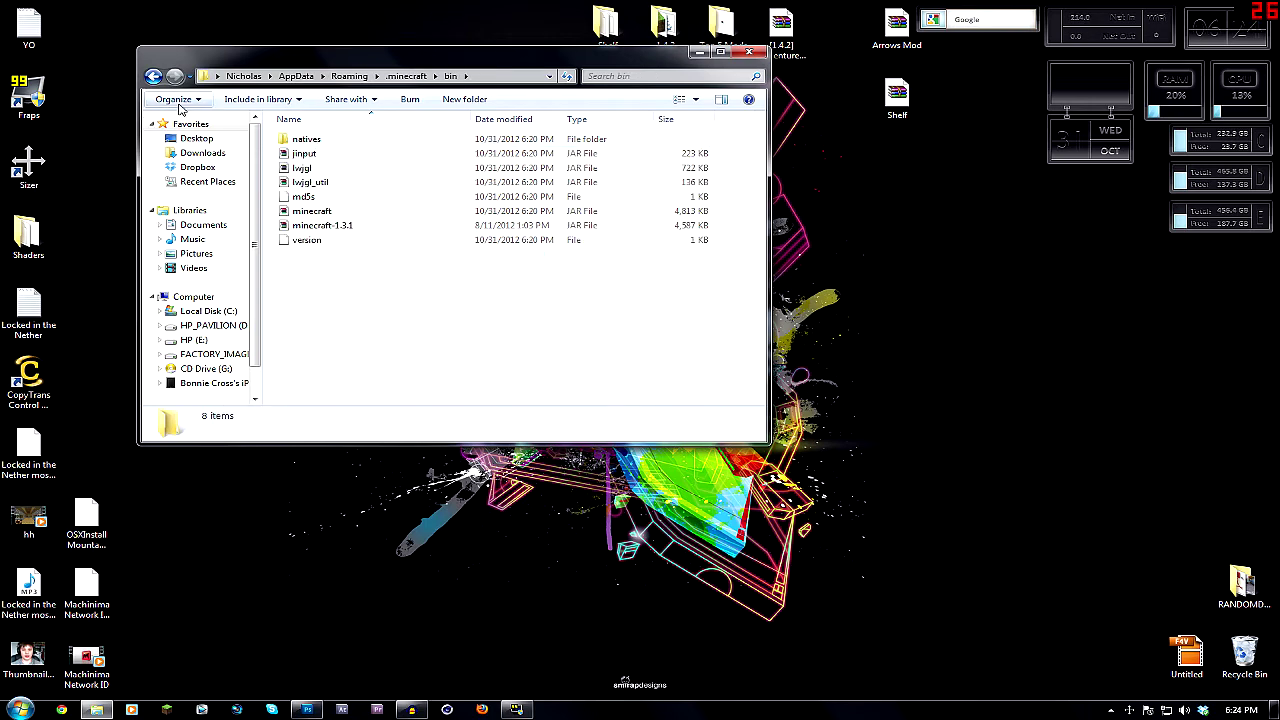
pyautogui.click(154, 76)
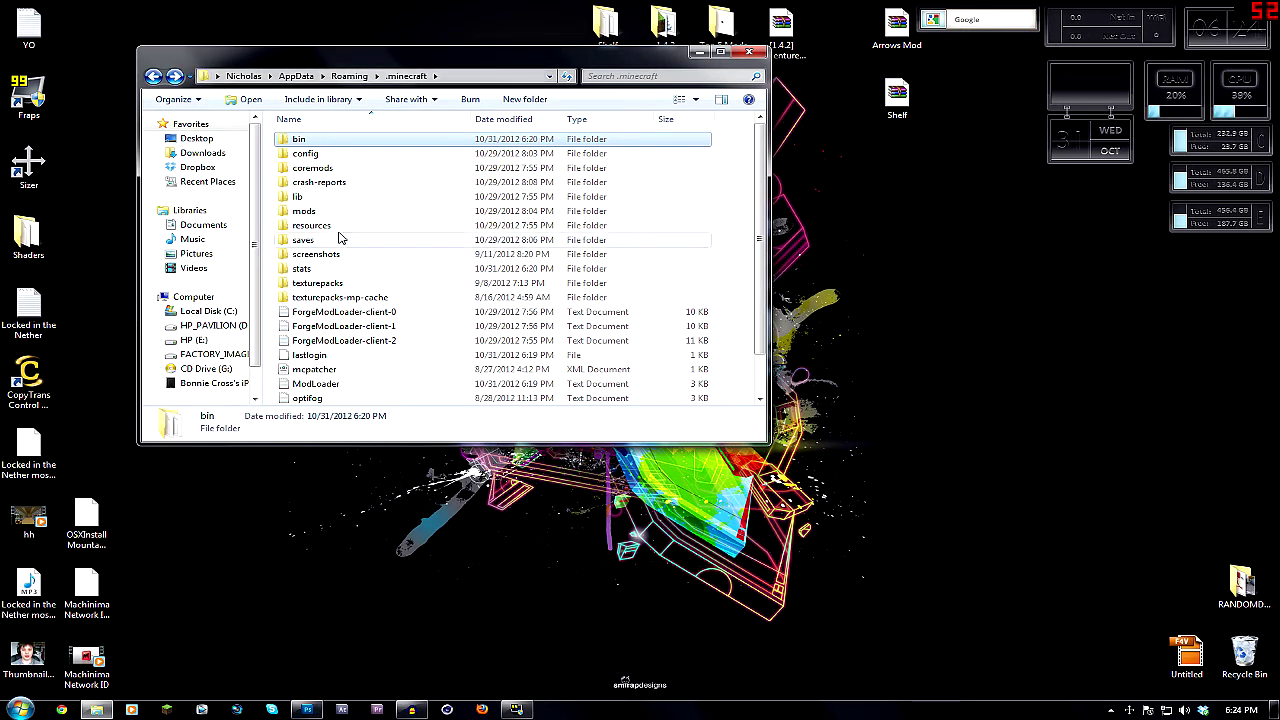
pyautogui.doubleClick(320, 141)
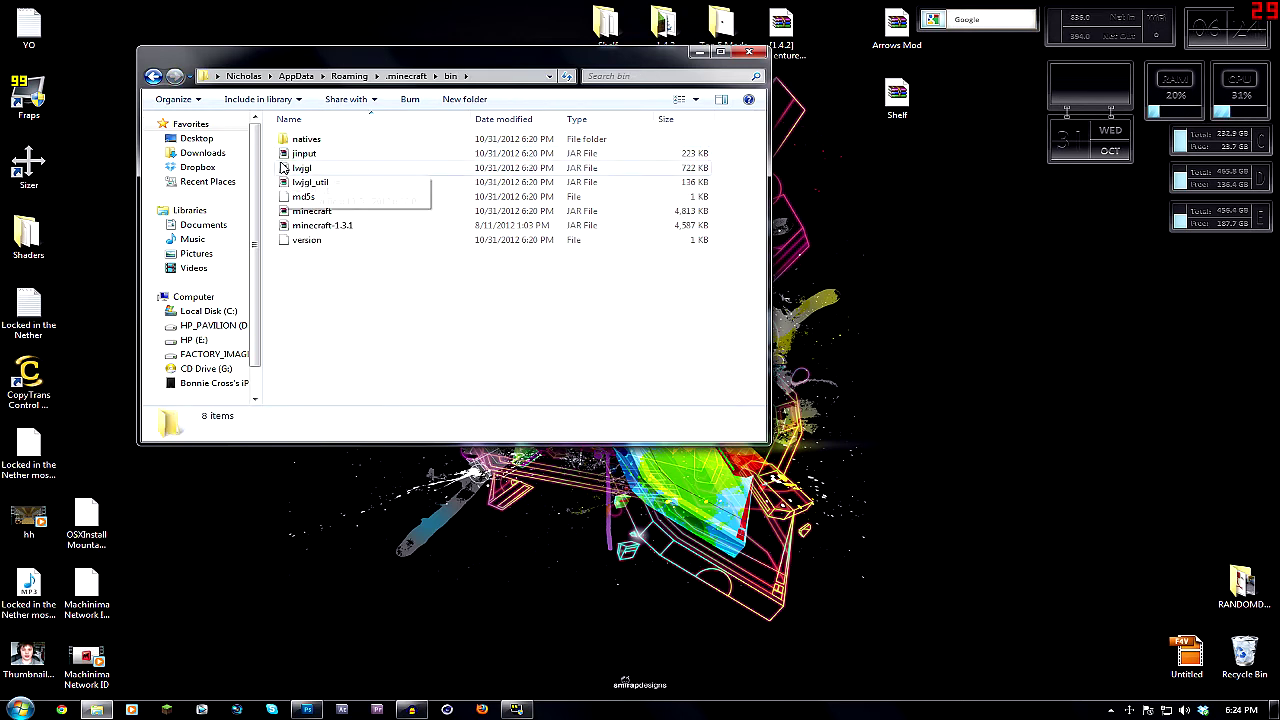
# Move minecraft-1.3.1.jar onto the desktop and shift the bin window to the right.
pyautogui.click(328, 214)
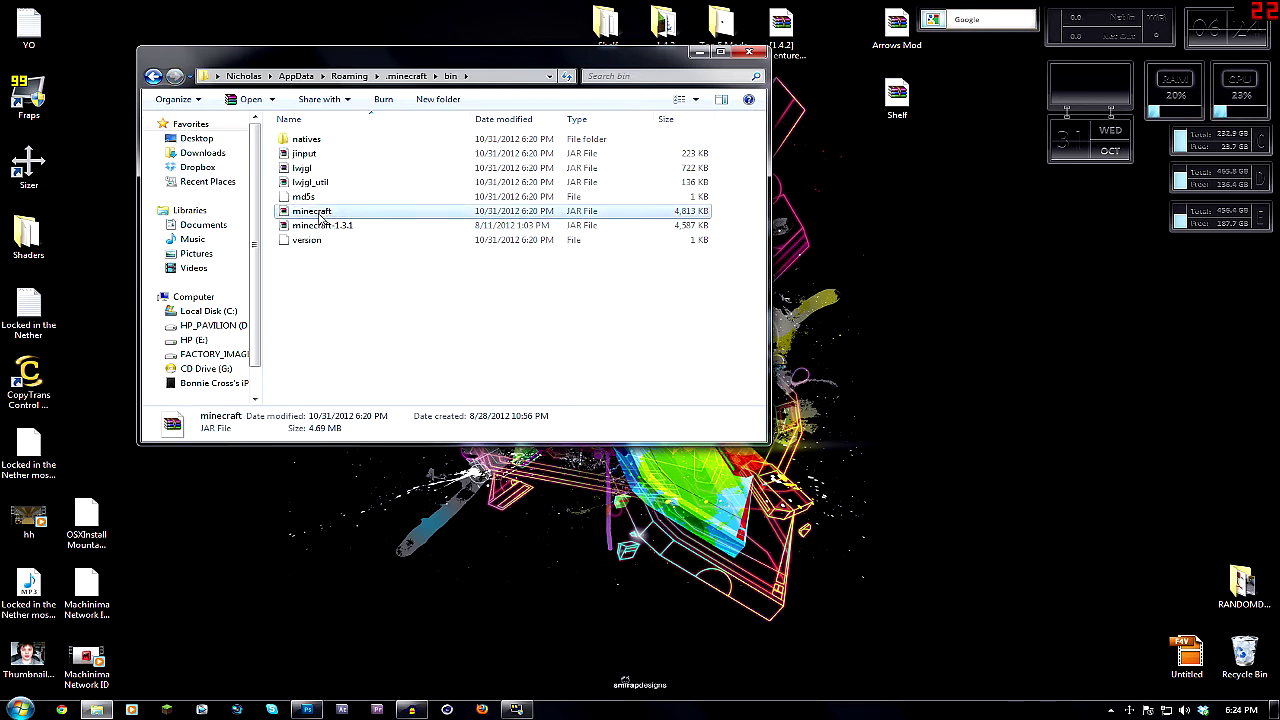
pyautogui.click(338, 226)
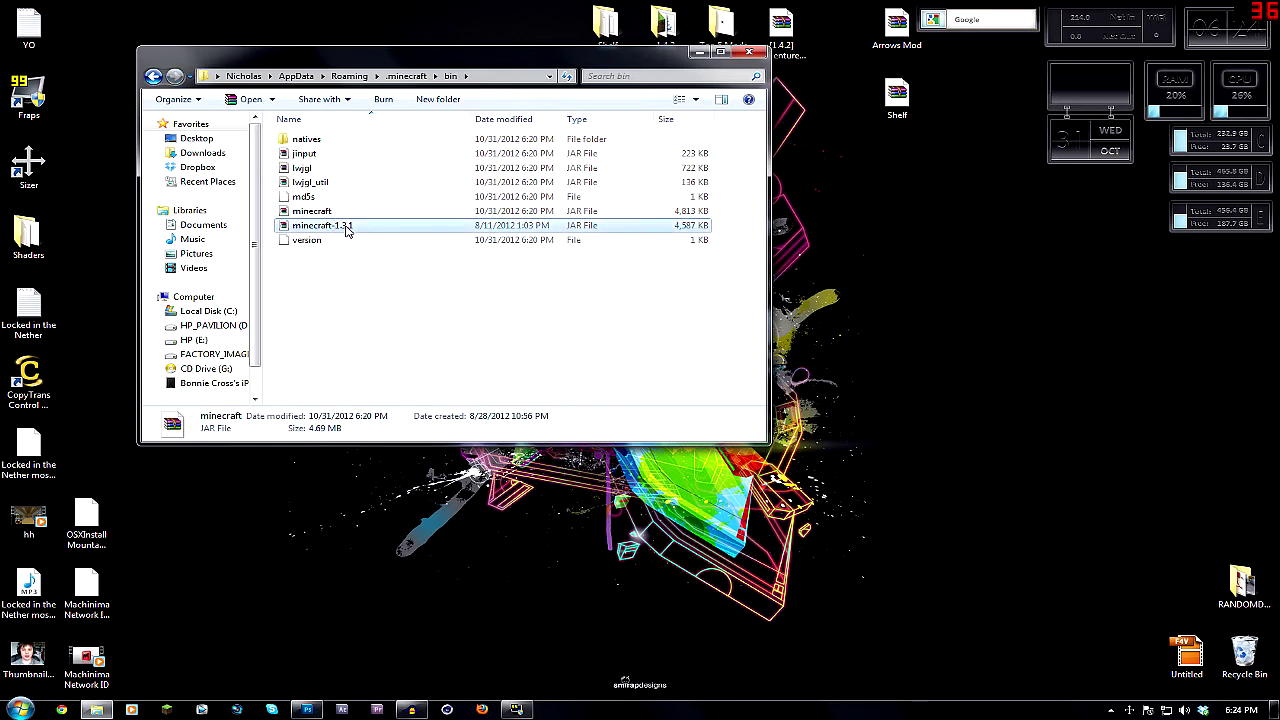
pyautogui.moveTo(338, 226); pyautogui.dragTo(1240, 430)
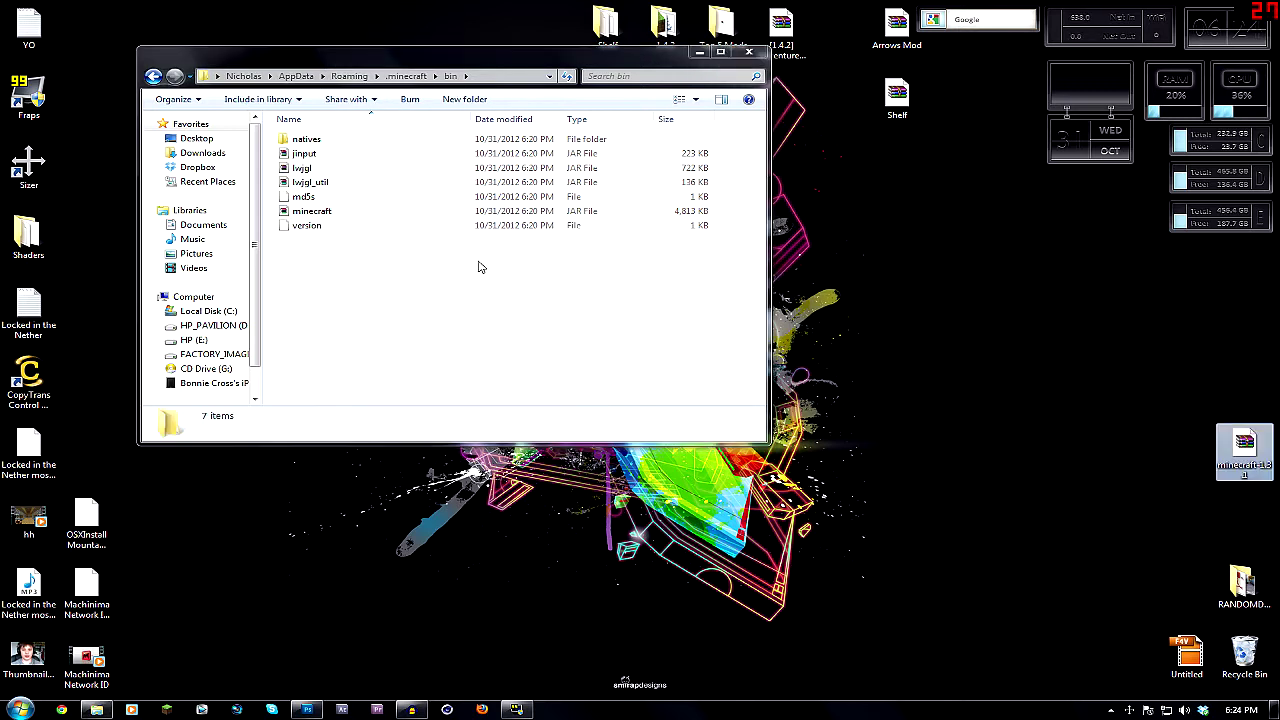
pyautogui.click(310, 211)
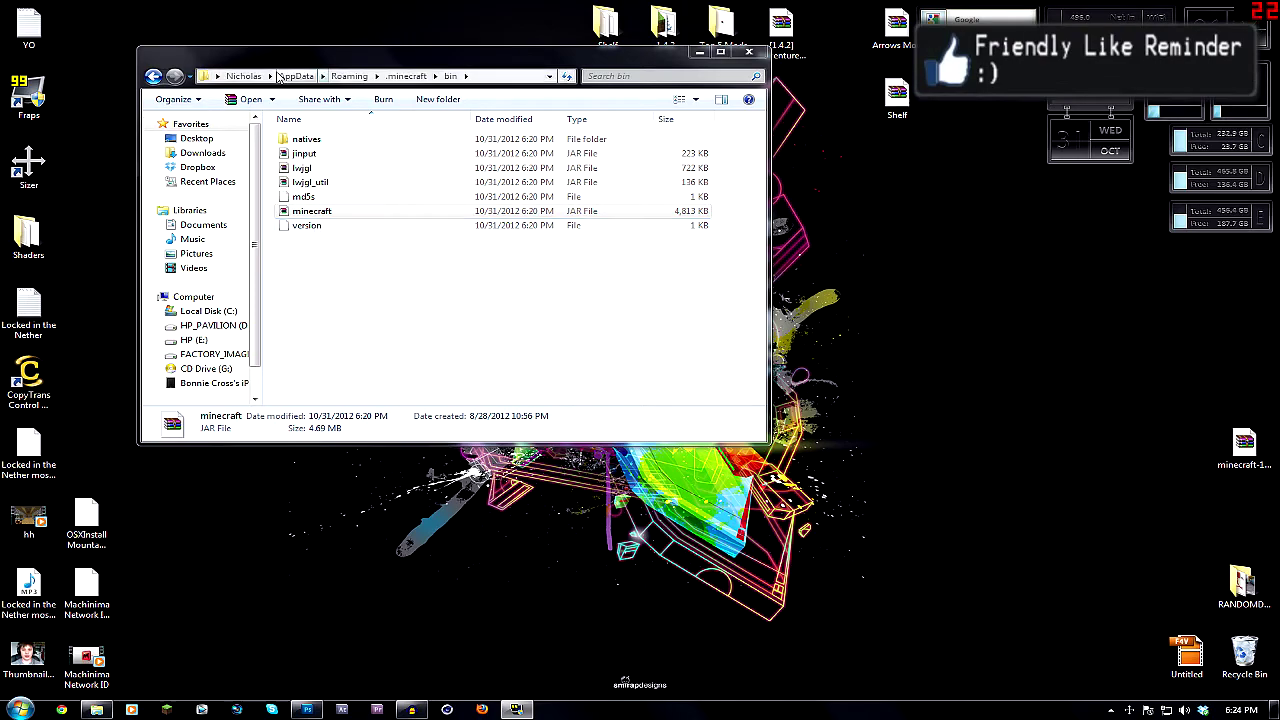
pyautogui.moveTo(282, 60); pyautogui.dragTo(1278, 150)
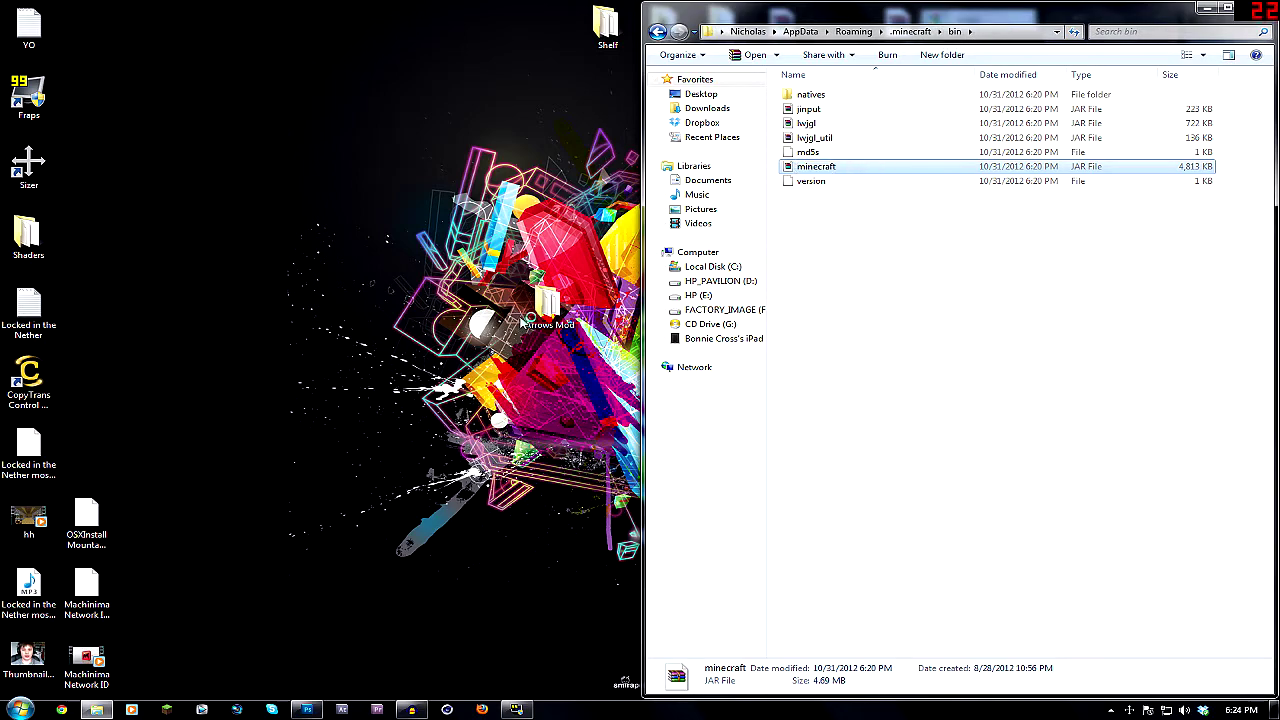
pyautogui.click(545, 258)
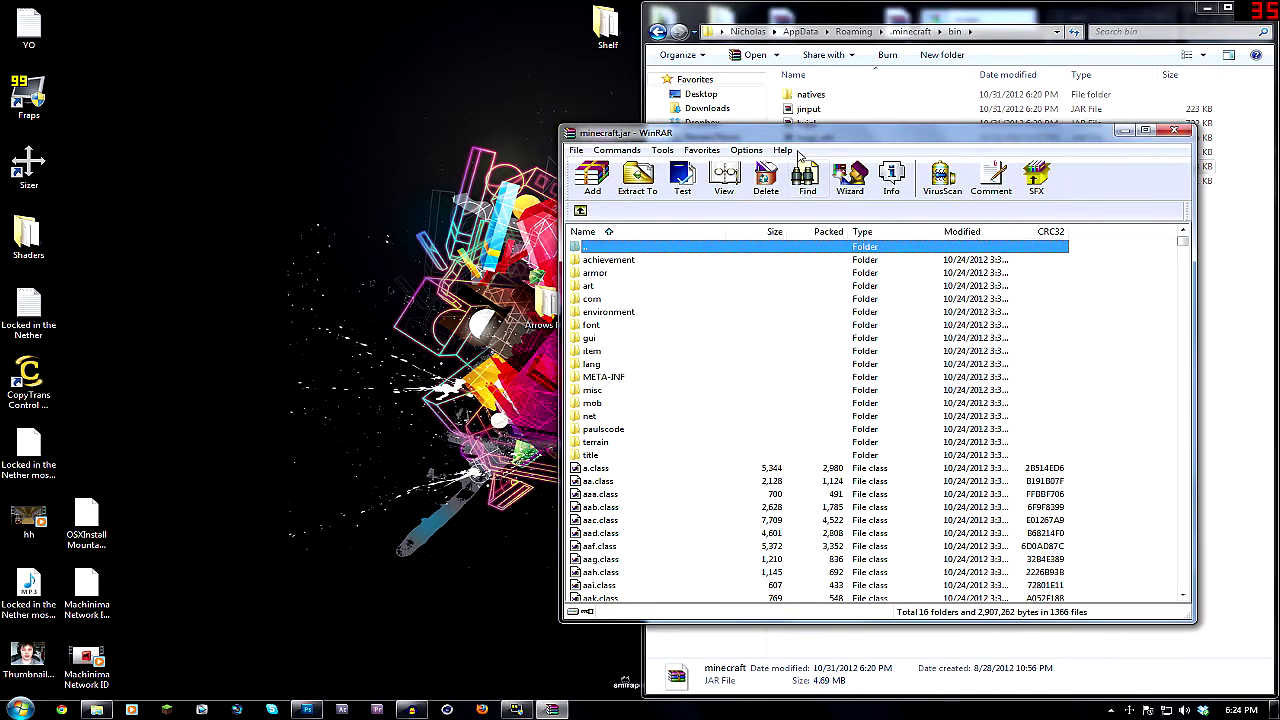
# Open ModLoader.zip beside minecraft.jar and add all its files into minecraft.jar.
pyautogui.moveTo(797, 143); pyautogui.dragTo(0, 152)
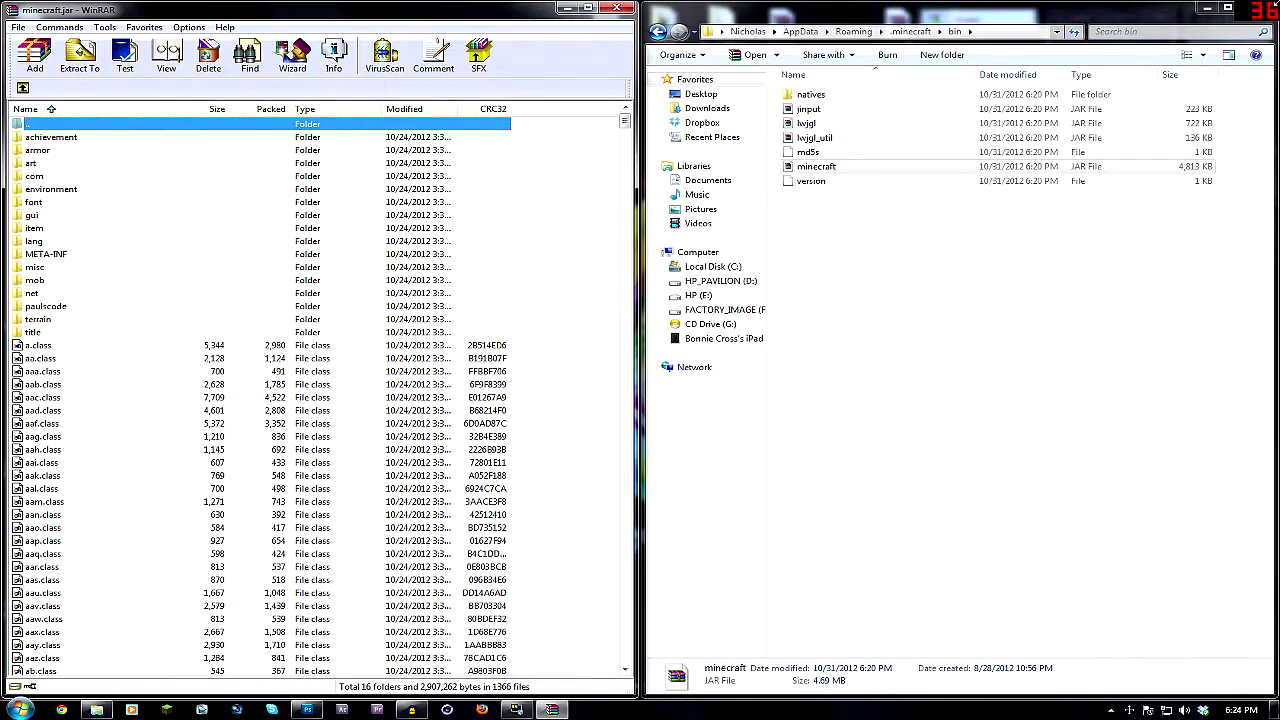
pyautogui.click(1206, 14)
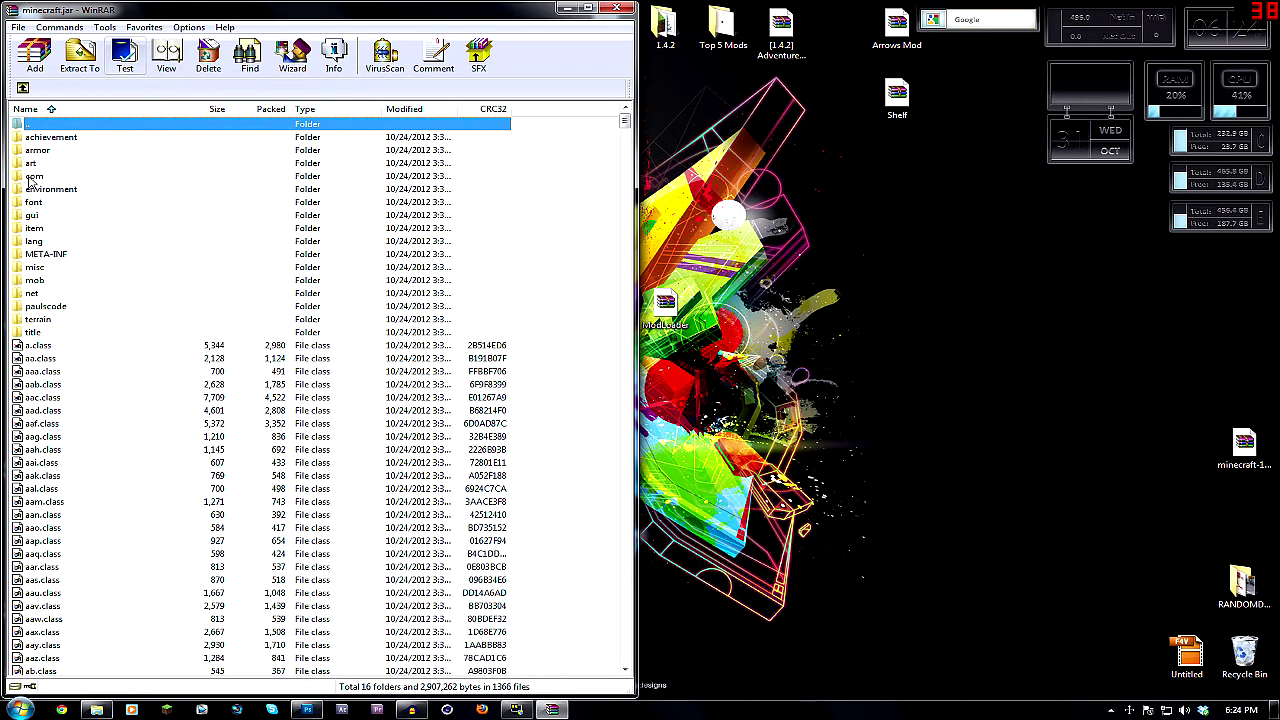
pyautogui.doubleClick(665, 305)
pyautogui.moveTo(400, 78); pyautogui.dragTo(1279, 220)
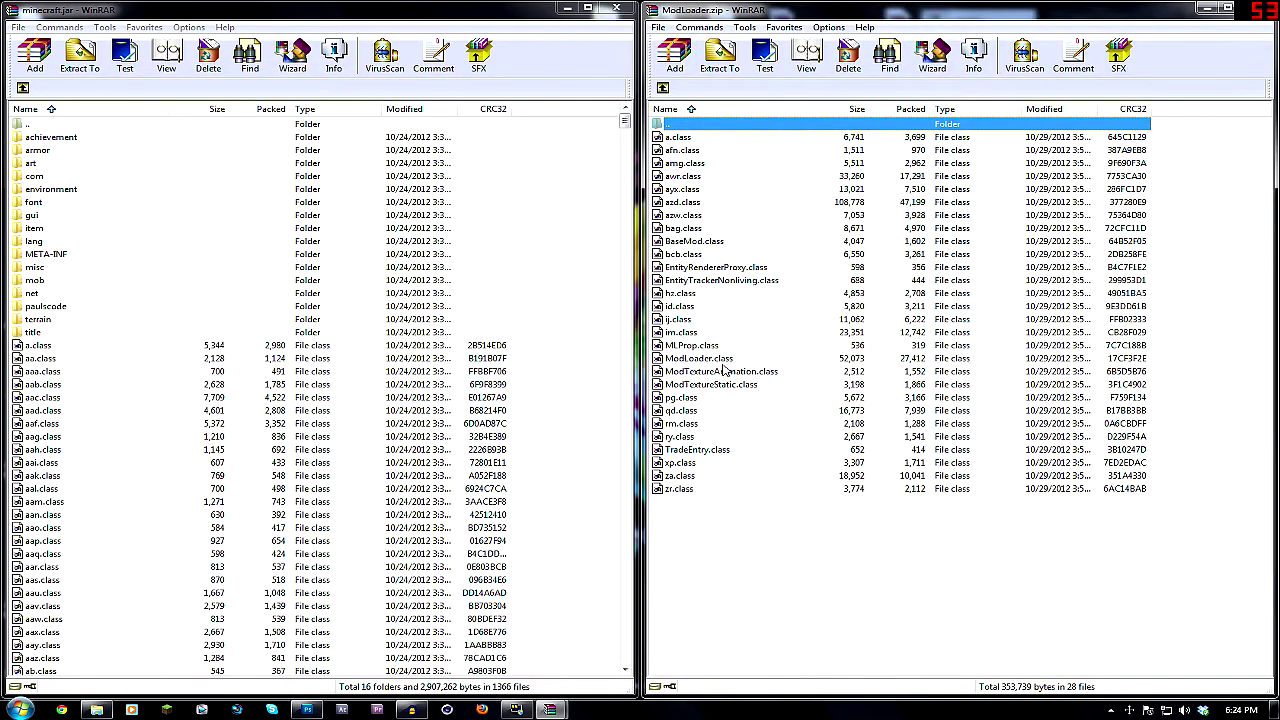
pyautogui.click(722, 362)
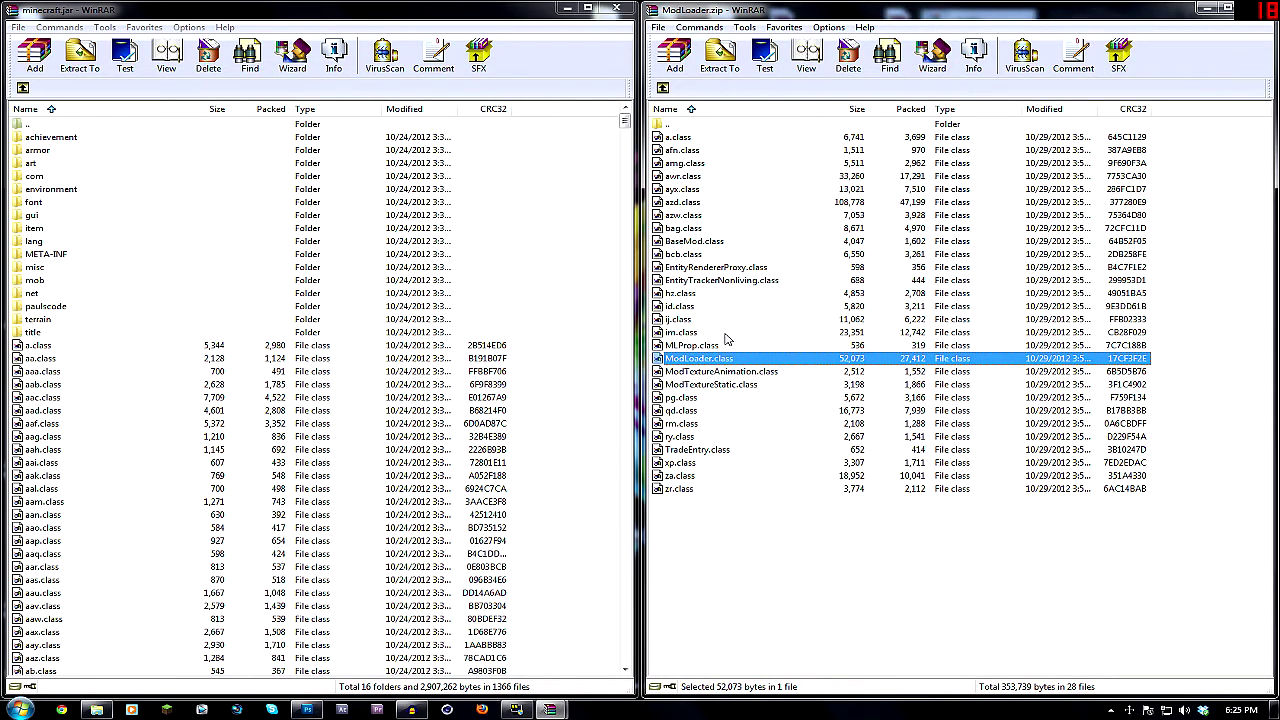
pyautogui.hotkey('ctrl', 'a')
pyautogui.moveTo(700, 387); pyautogui.dragTo(100, 443)
pyautogui.click(317, 469)
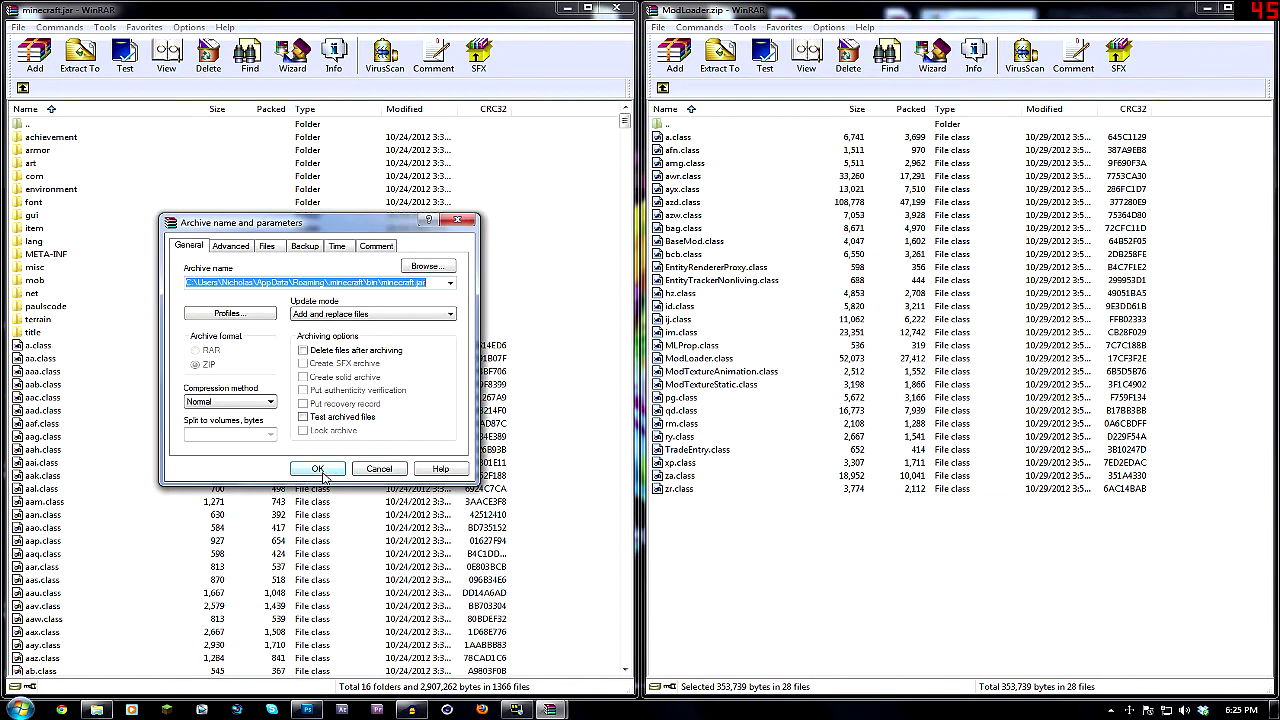
# Delete the META-INF folder from minecraft.jar and close both archives.
pyautogui.click(44, 255)
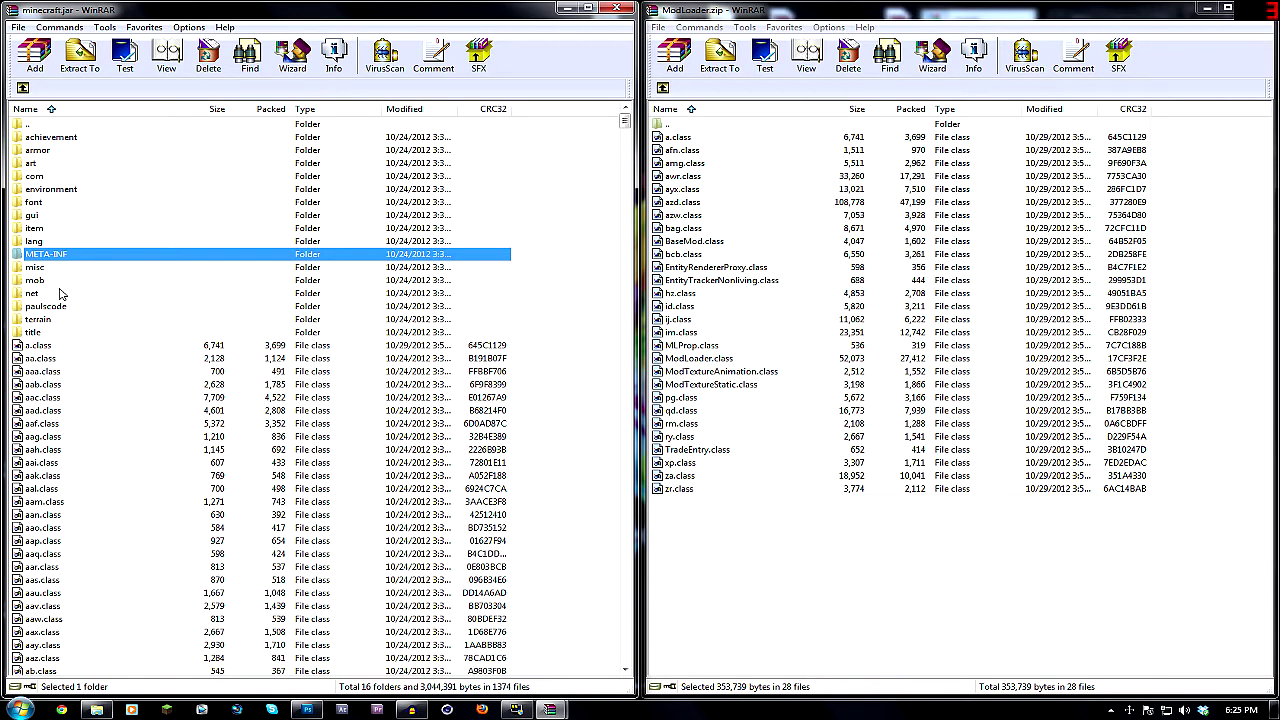
pyautogui.press('Delete')
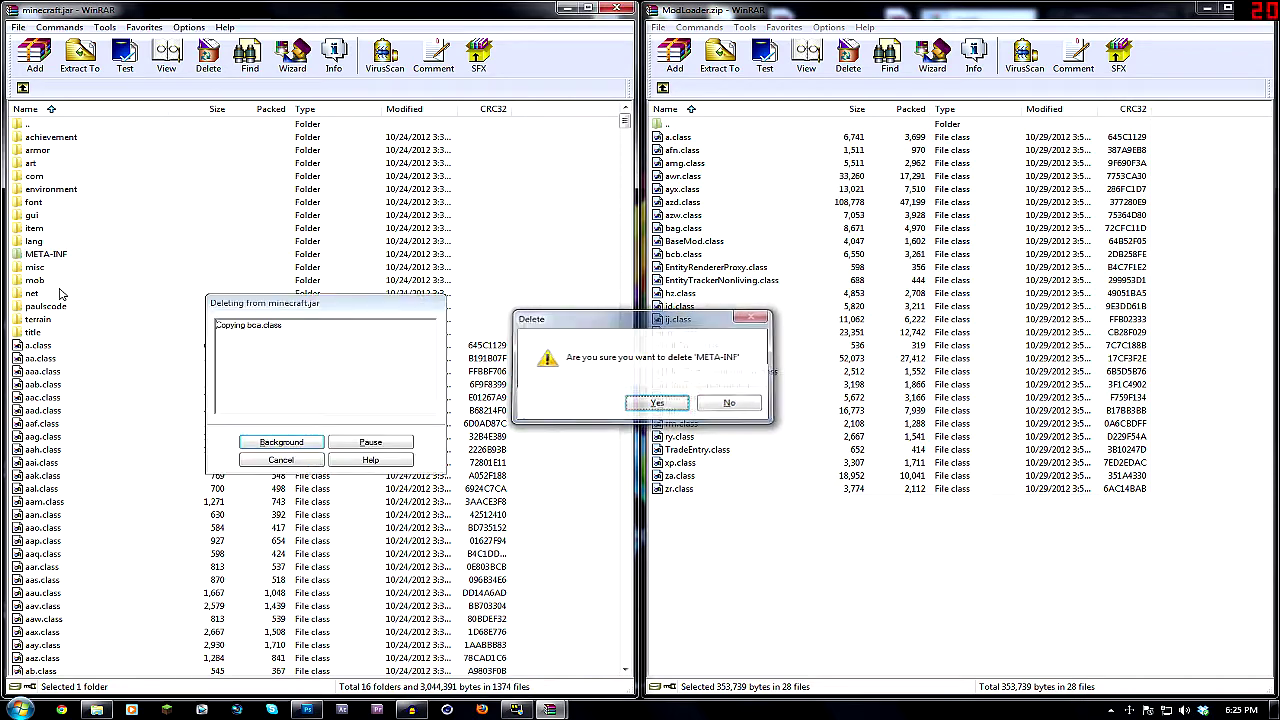
pyautogui.press('Return')
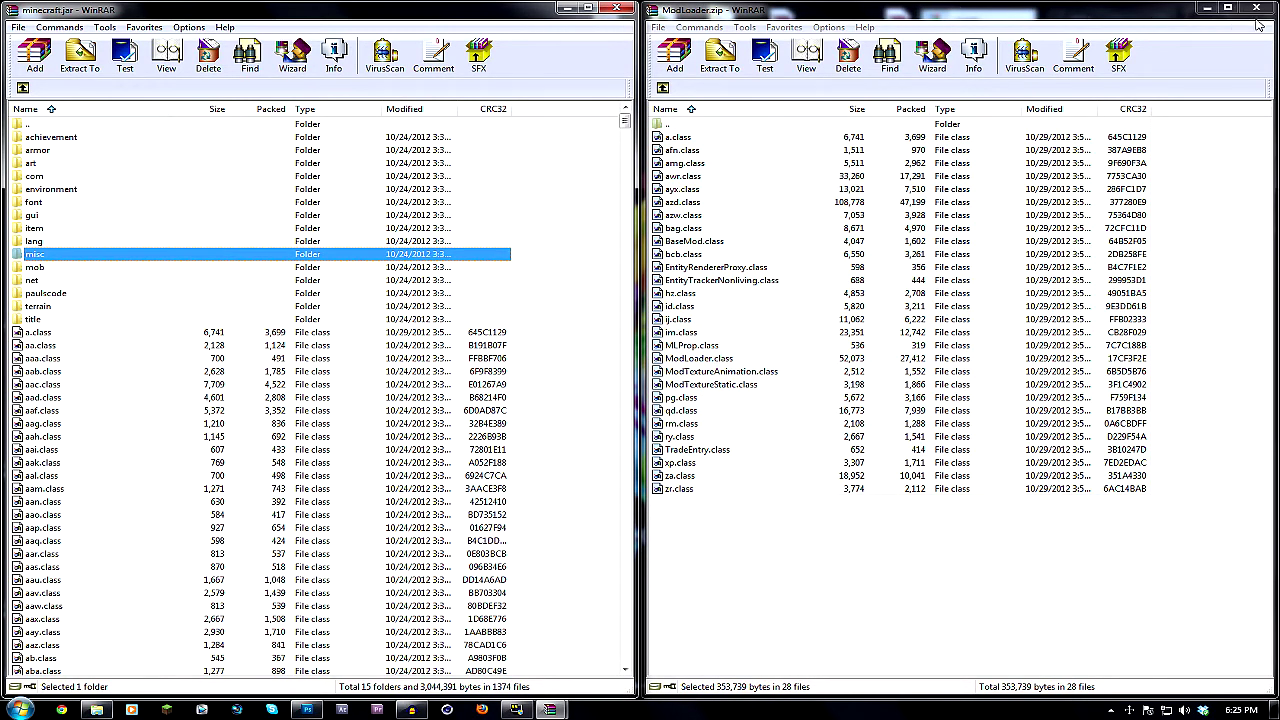
pyautogui.click(1263, 10)
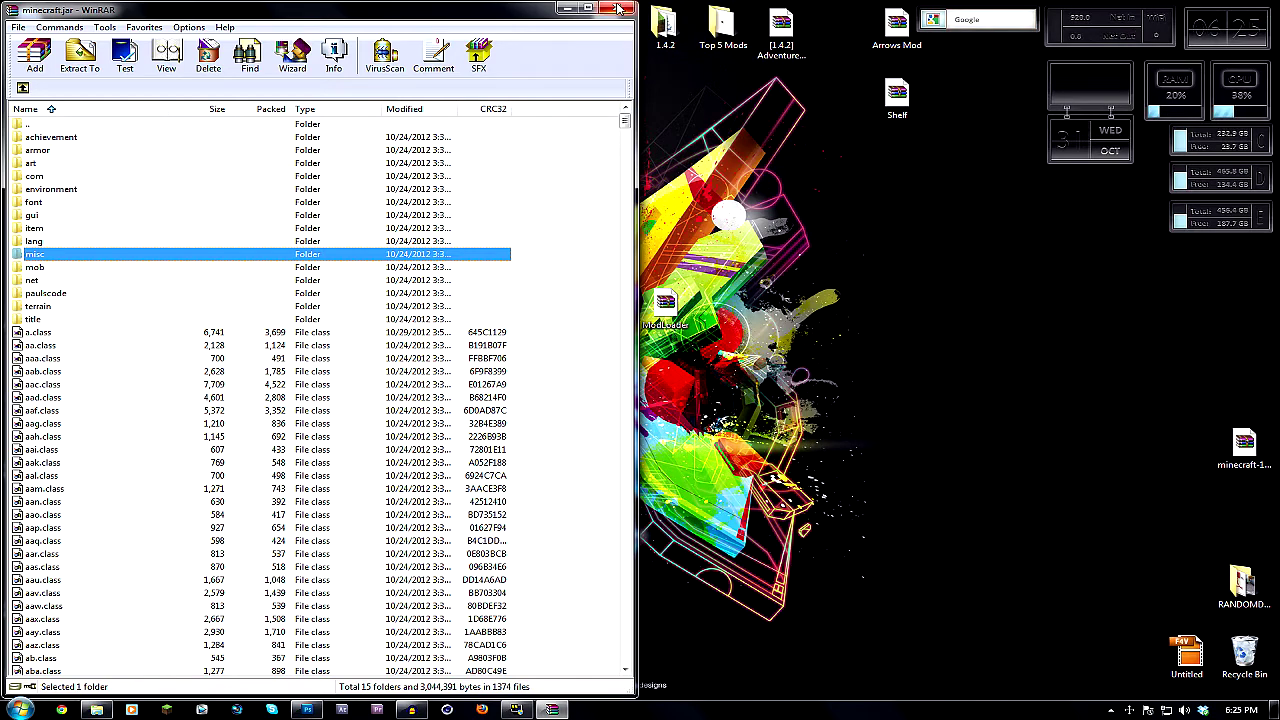
pyautogui.click(618, 9)
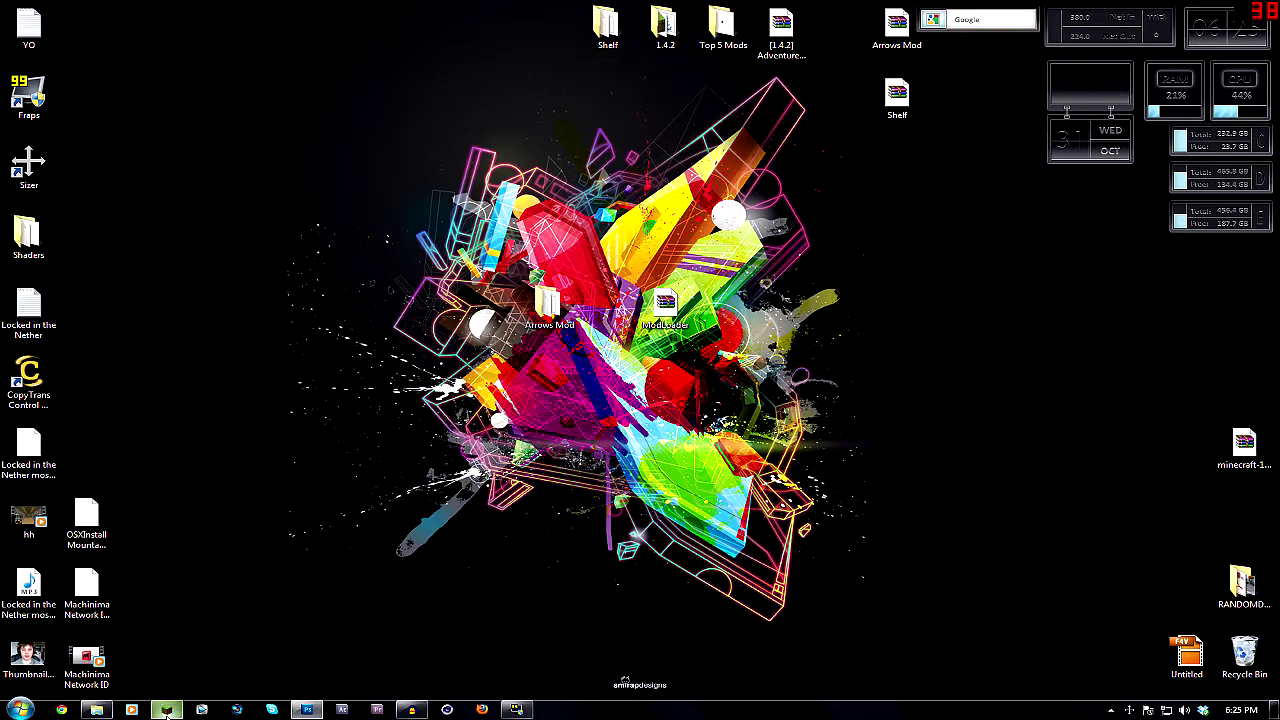
pyautogui.click(166, 710)
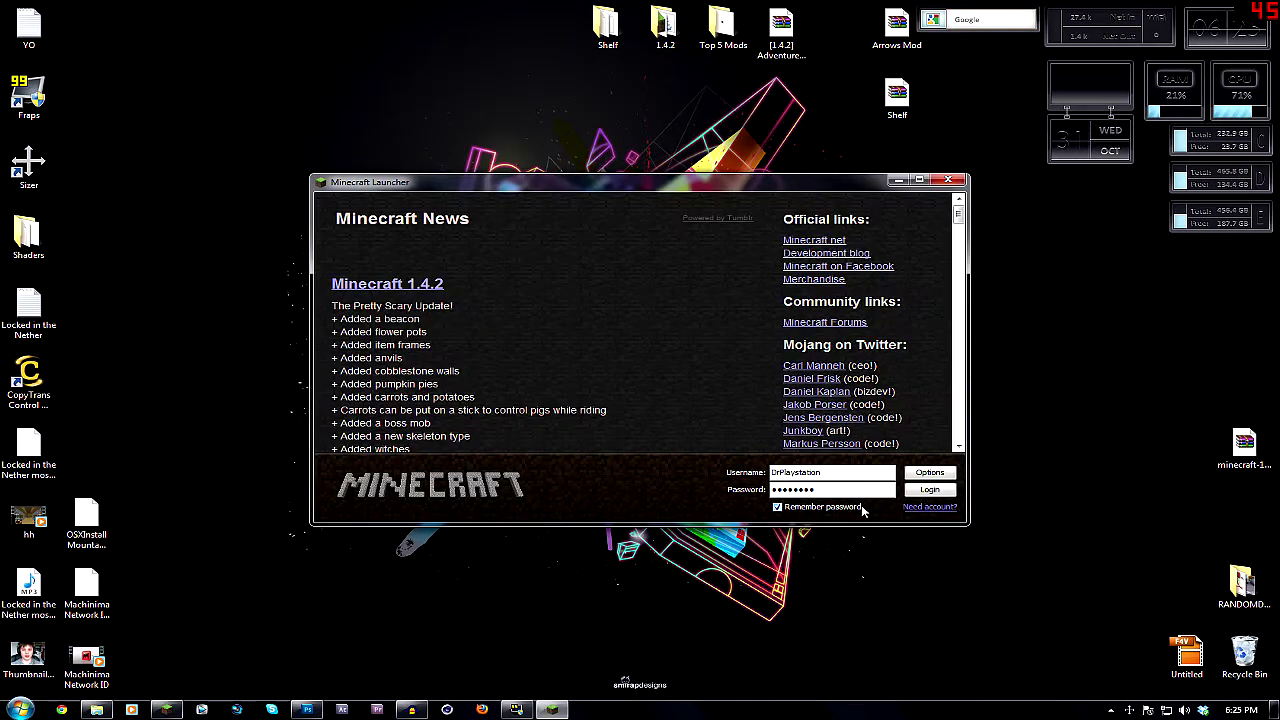
pyautogui.click(928, 489)
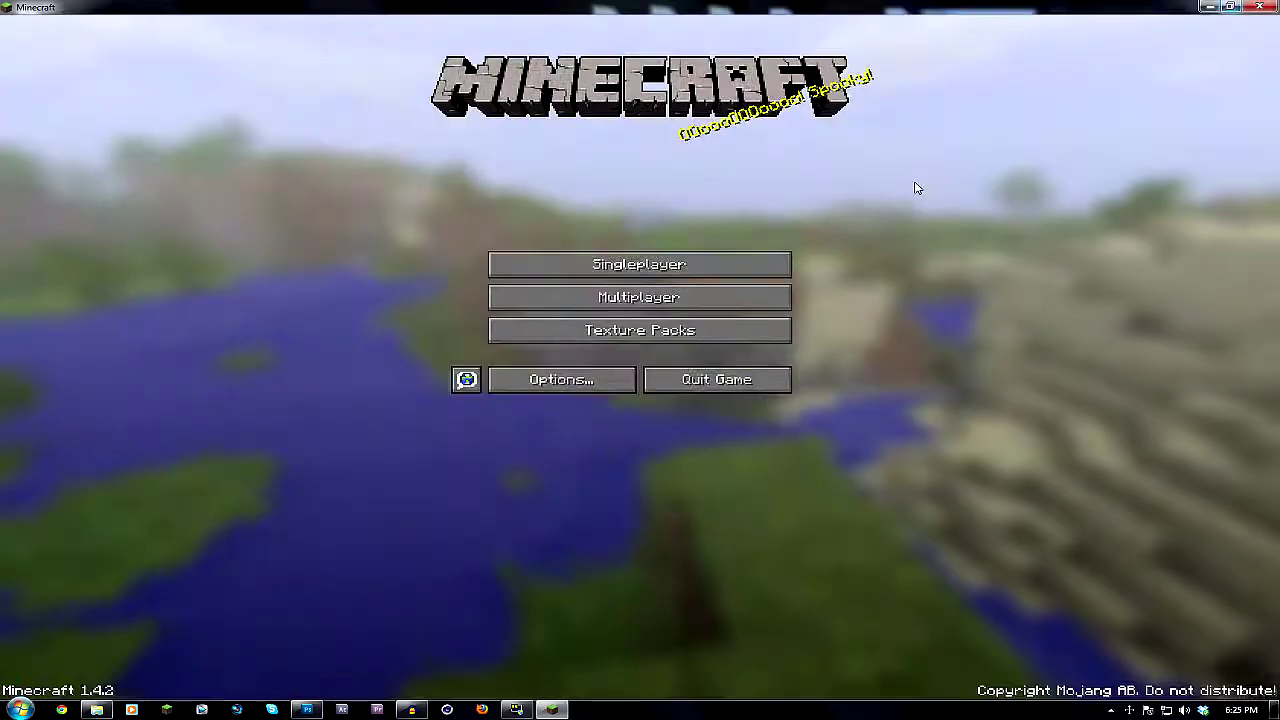
pyautogui.click(725, 263)
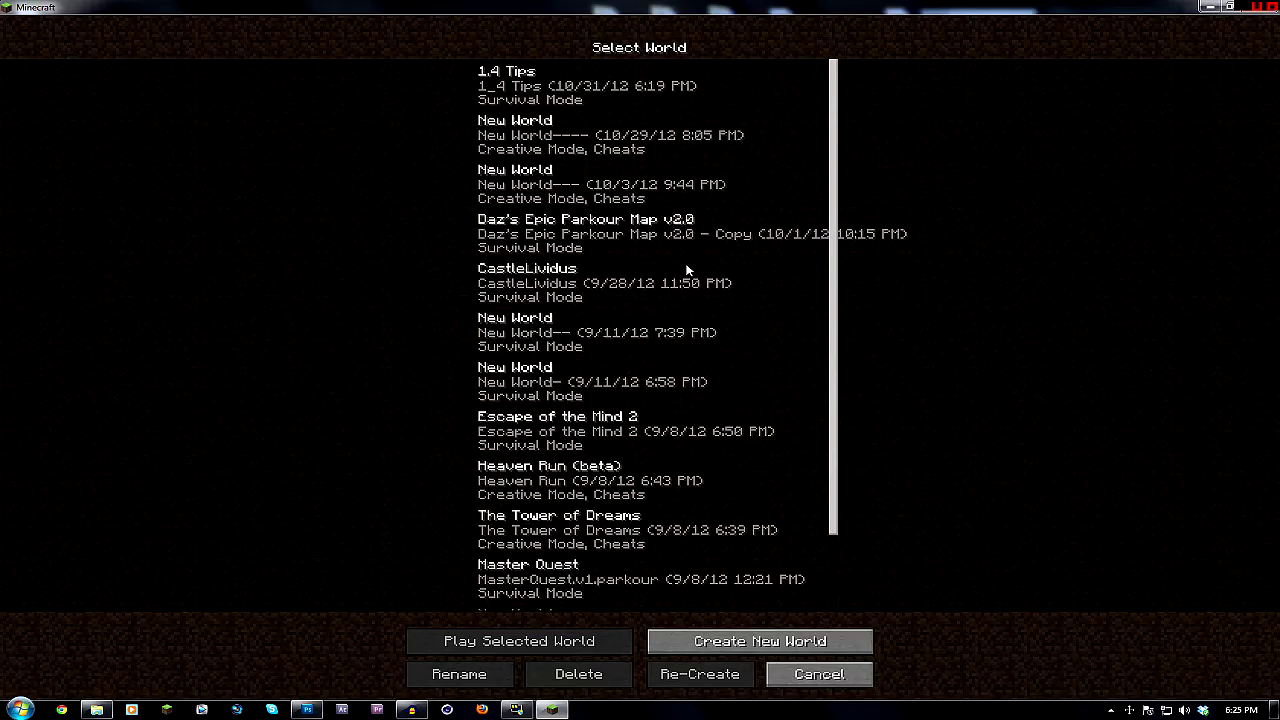
pyautogui.click(492, 78)
pyautogui.click(1262, 6)
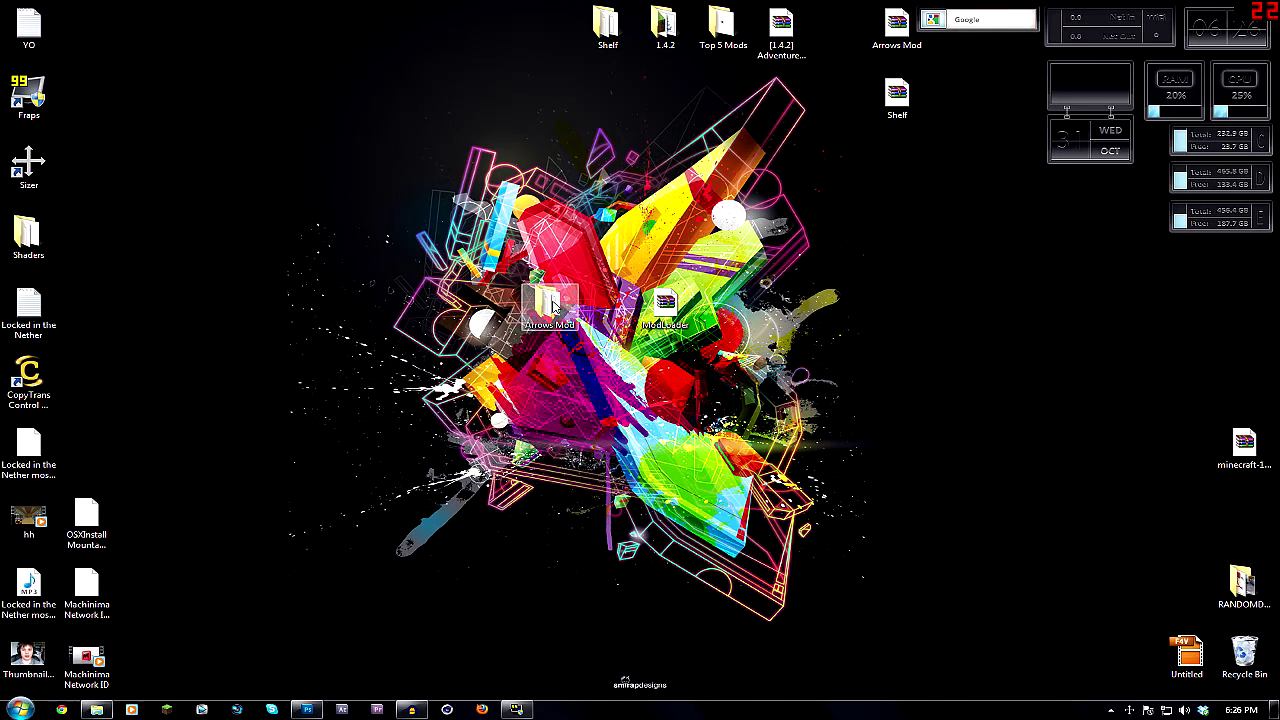
# Open the Arrows Mod folder and snap its window to the right half.
pyautogui.moveTo(549, 305); pyautogui.dragTo(893, 285)
pyautogui.doubleClick(894, 295)
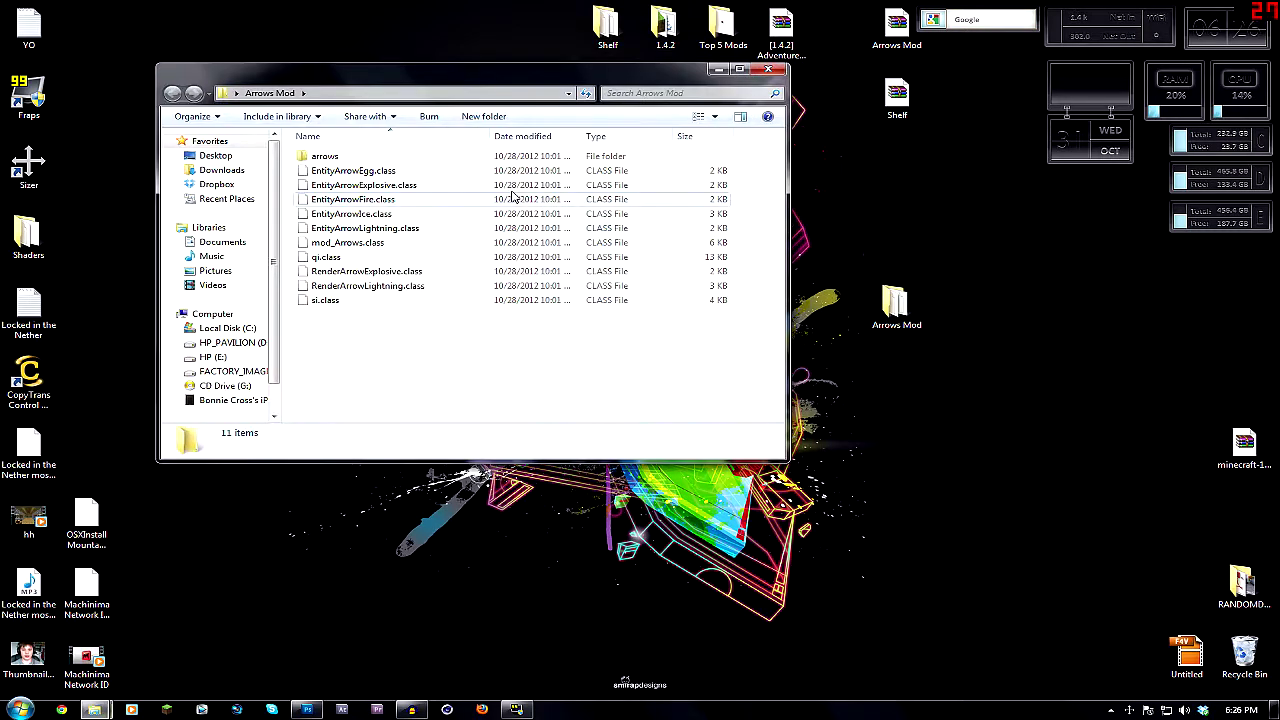
pyautogui.moveTo(485, 85); pyautogui.dragTo(1278, 190)
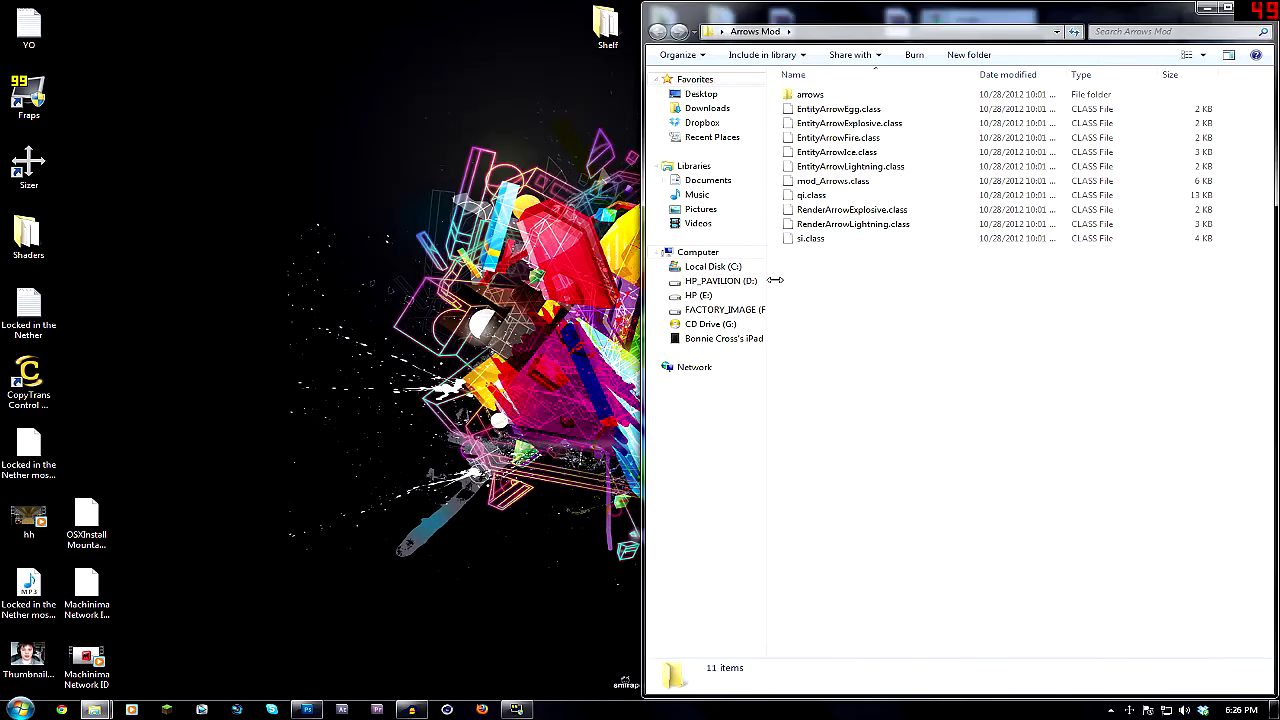
# Run %appdata% and open the .minecraft\bin folder.
pyautogui.press('super+r')
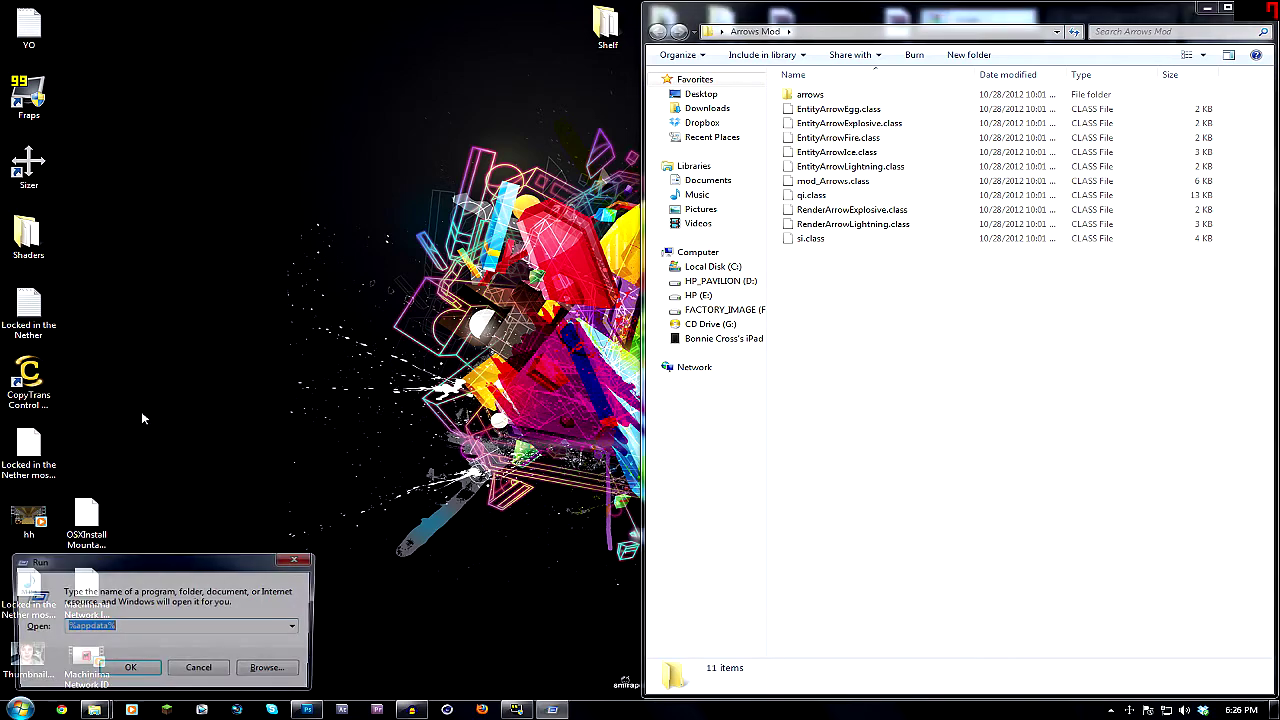
pyautogui.write('%appdata%')
pyautogui.click(120, 666)
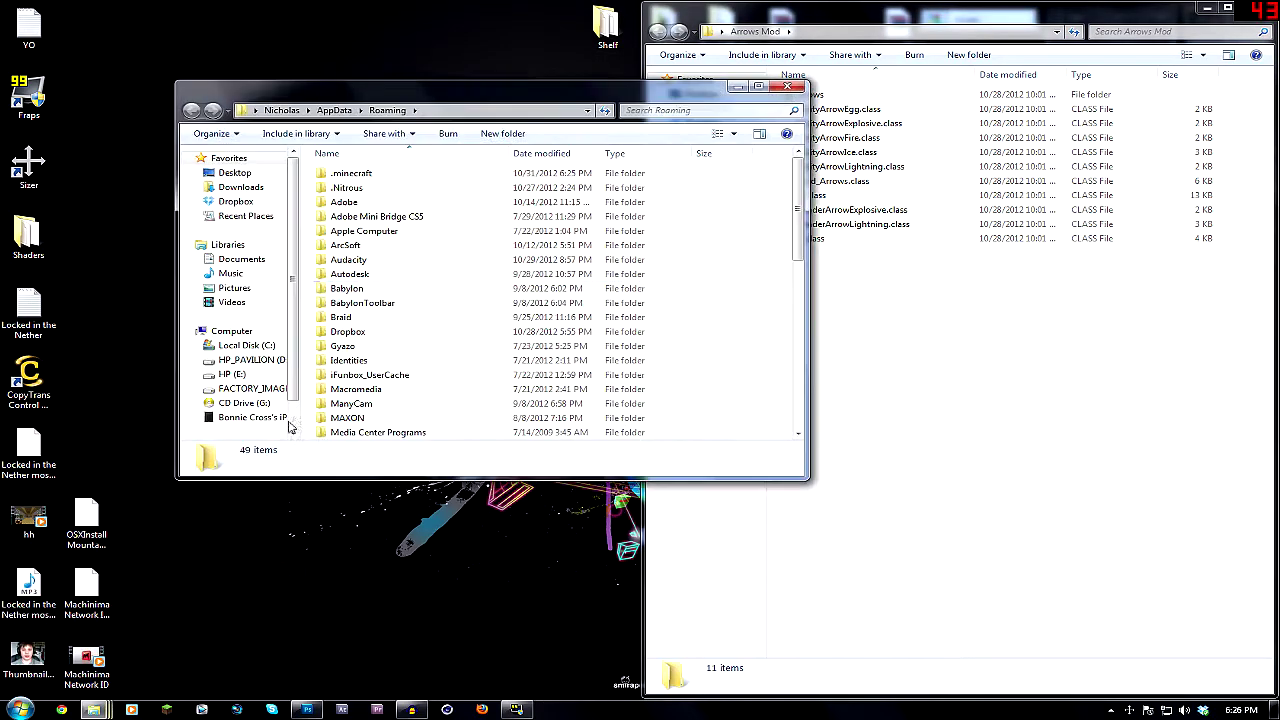
pyautogui.doubleClick(372, 175)
pyautogui.doubleClick(373, 176)
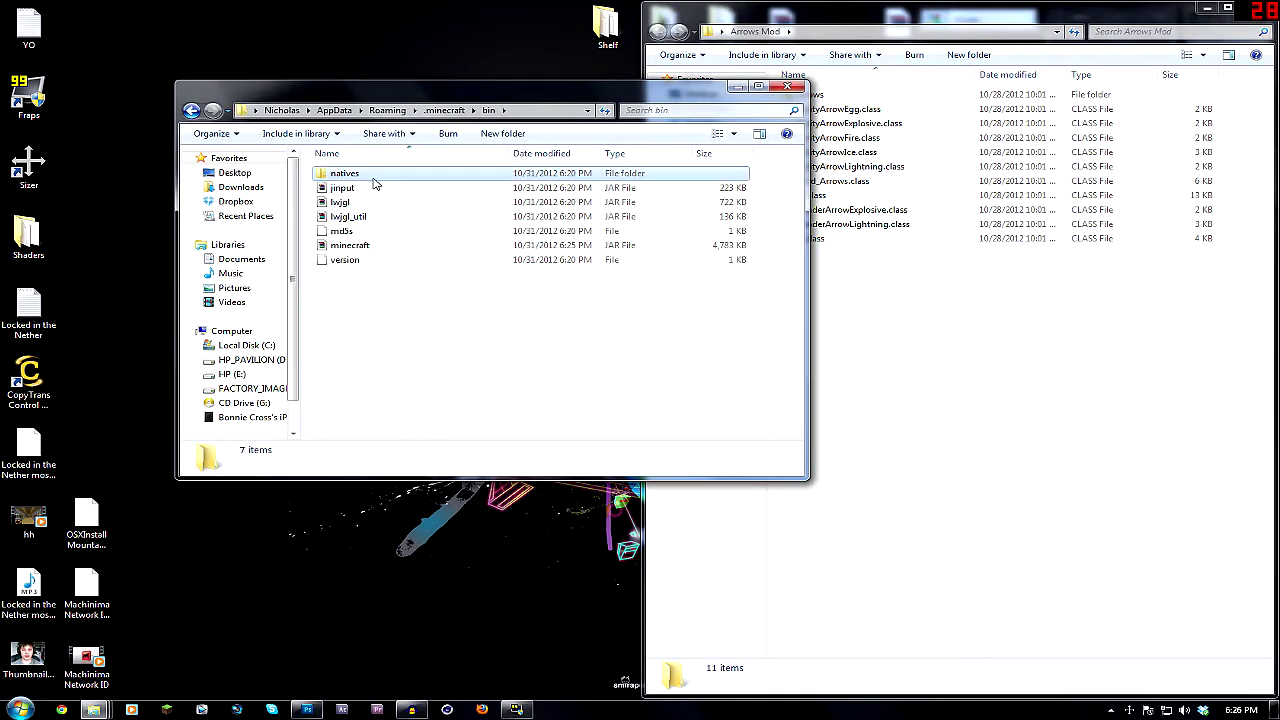
# Open minecraft.jar in WinRAR, add all 11 Arrows Mod items, then close both windows.
pyautogui.doubleClick(368, 246)
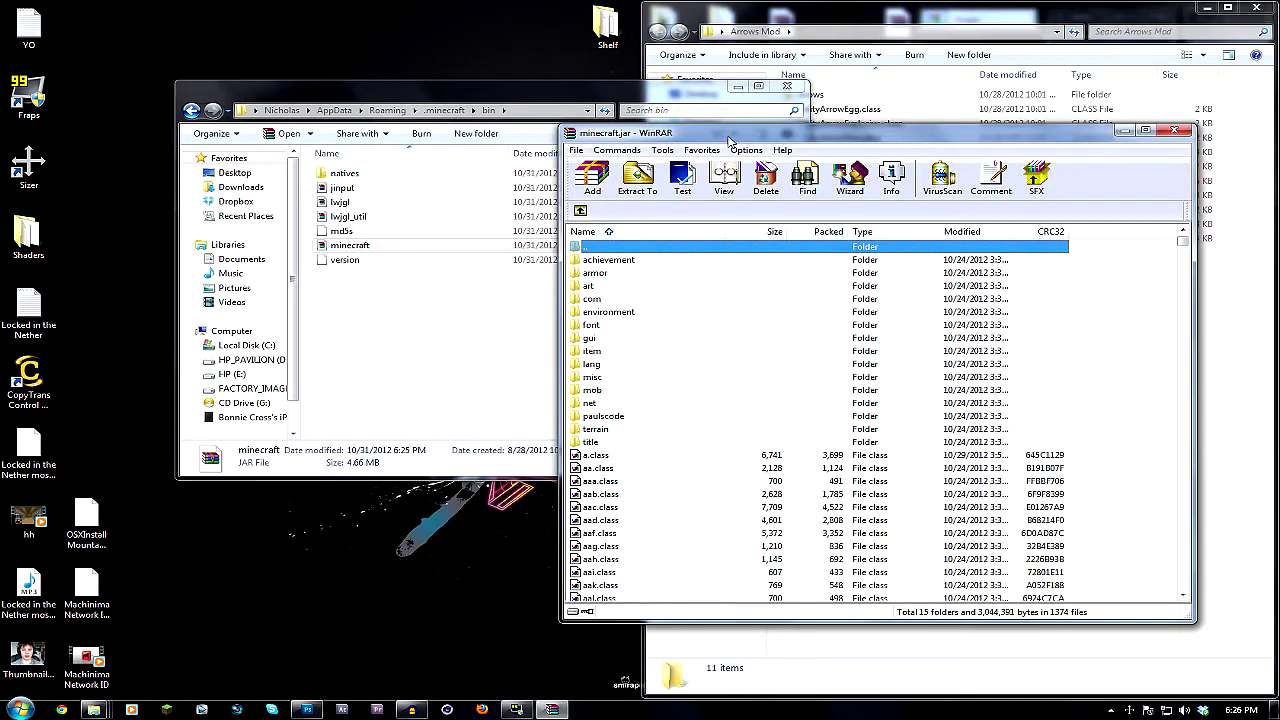
pyautogui.press('super+Left')
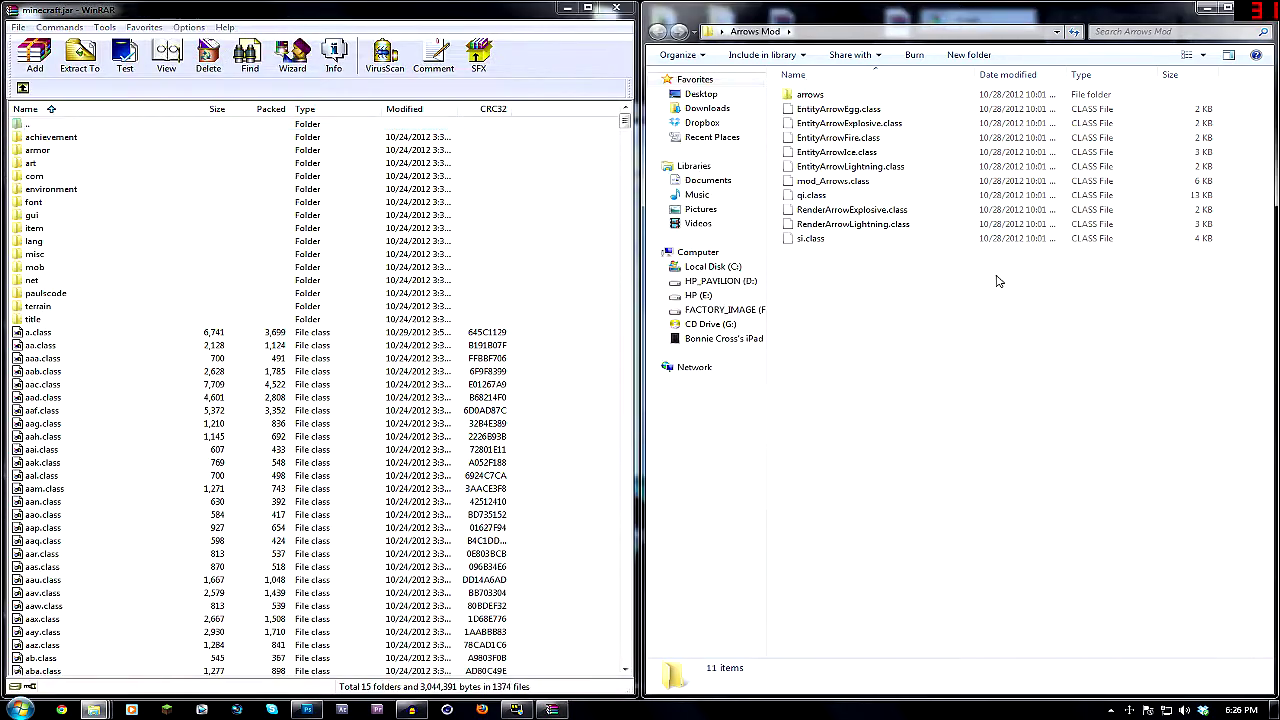
pyautogui.click(845, 195)
pyautogui.hotkey('ctrl', 'a')
pyautogui.moveTo(866, 184); pyautogui.dragTo(68, 521)
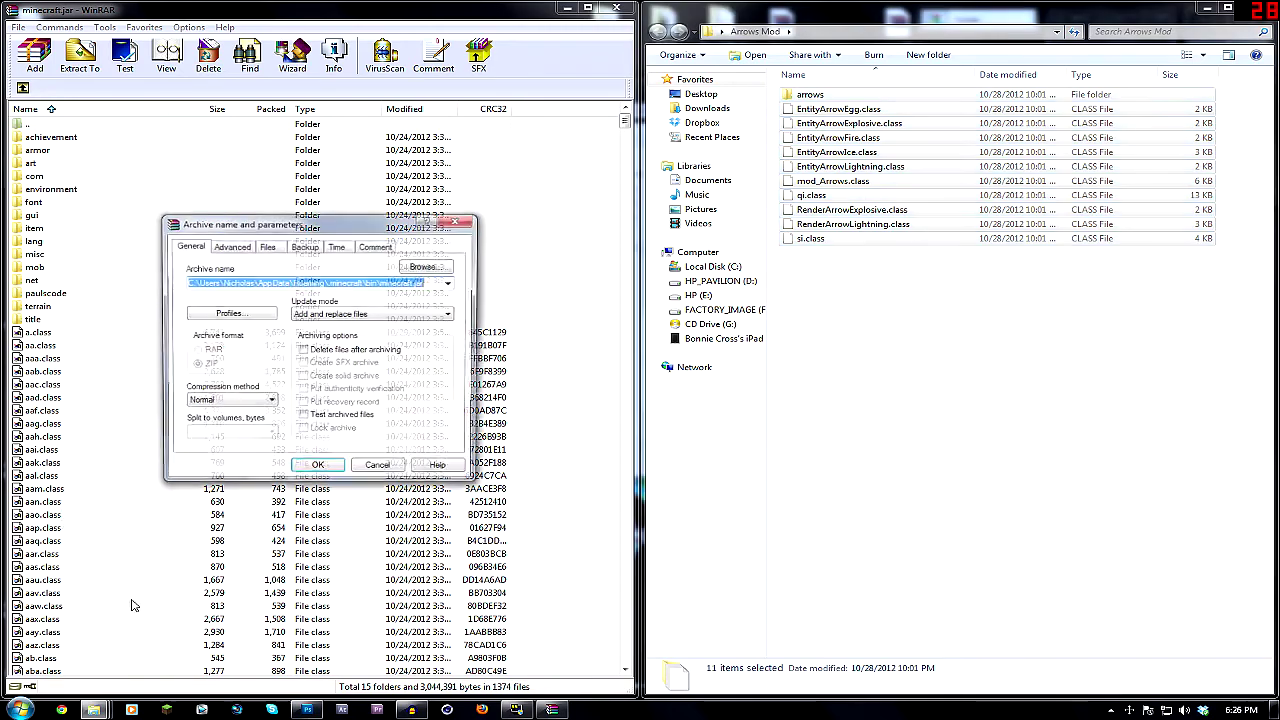
pyautogui.click(312, 468)
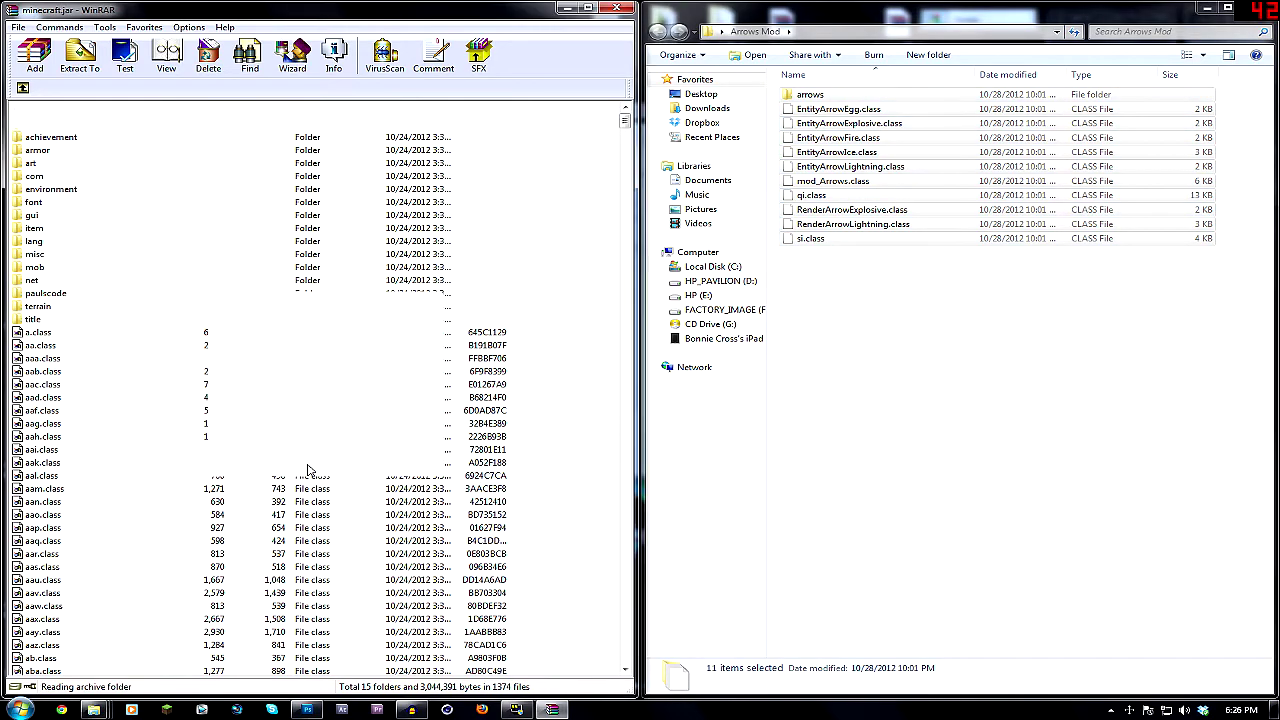
pyautogui.click(617, 8)
pyautogui.click(1265, 8)
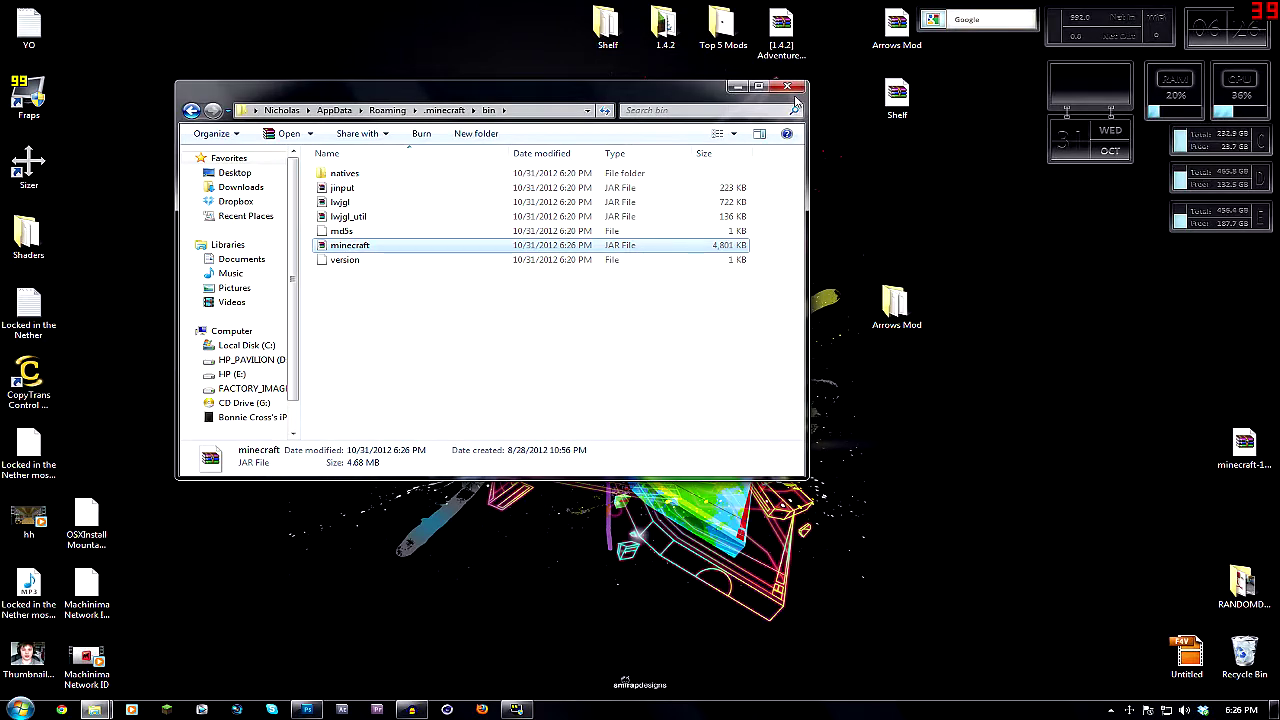
# Close the bin window and log in through the Minecraft launcher.
pyautogui.click(788, 87)
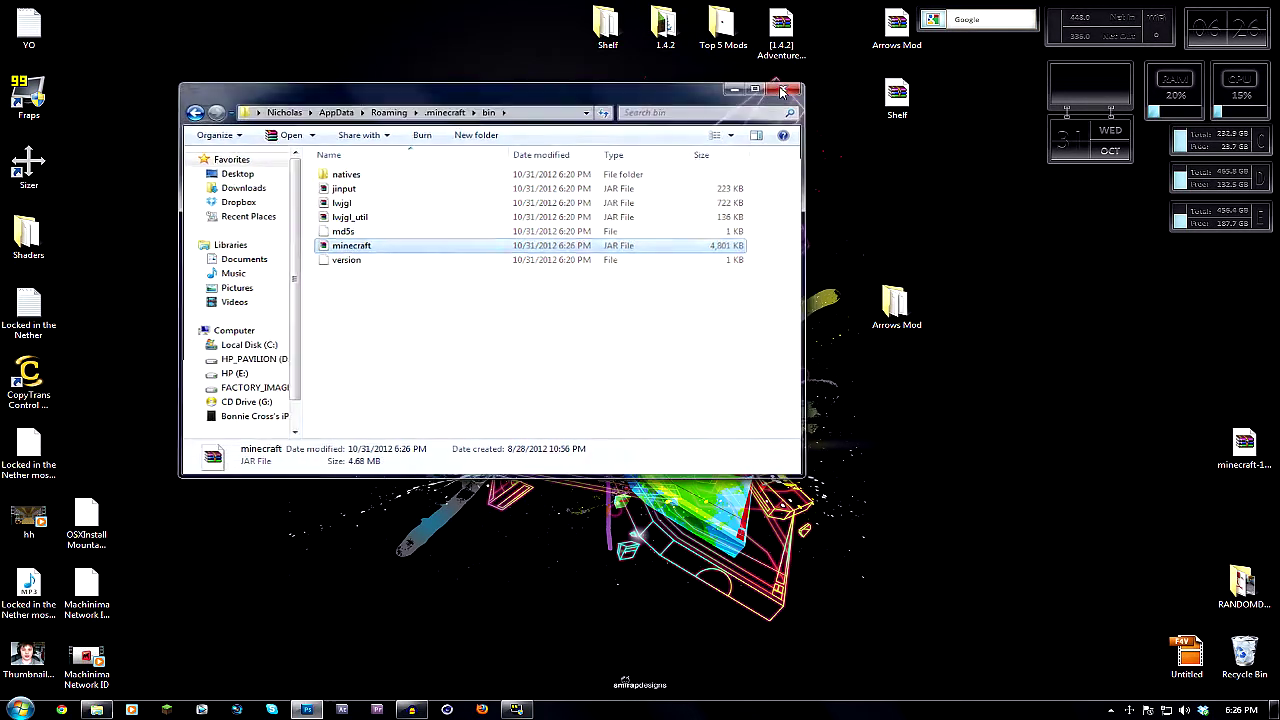
pyautogui.click(166, 710)
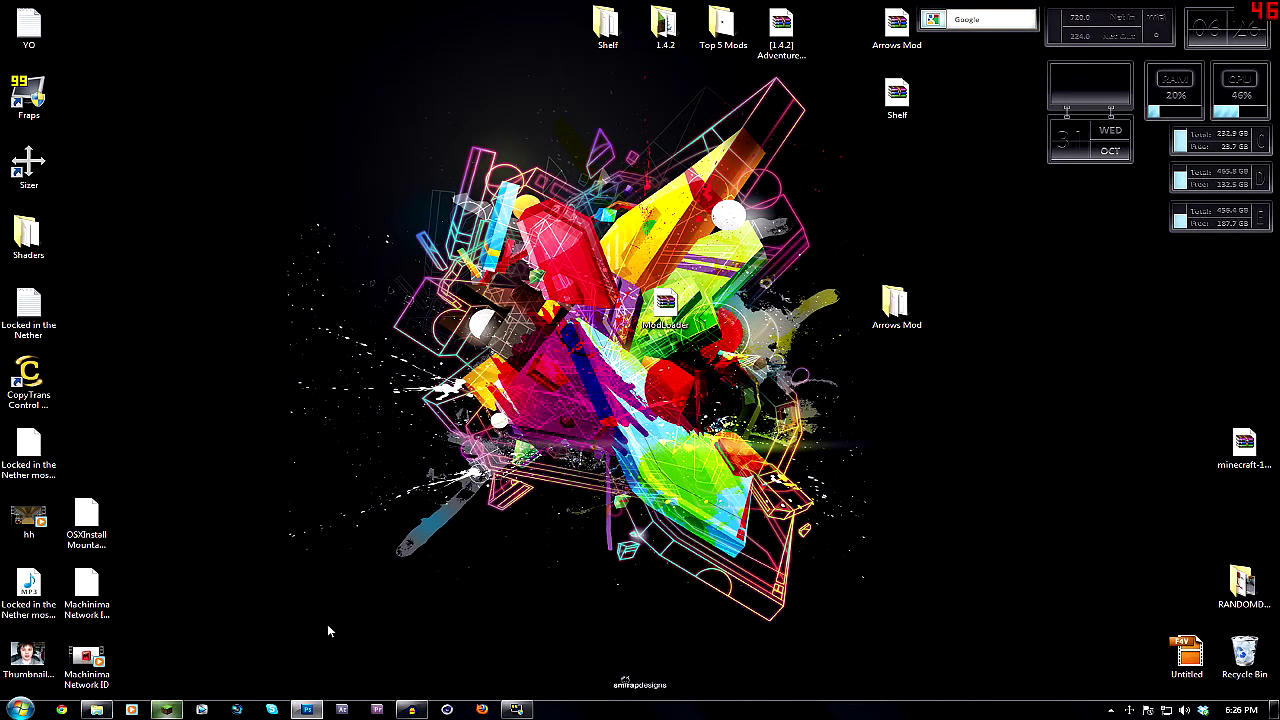
pyautogui.click(921, 492)
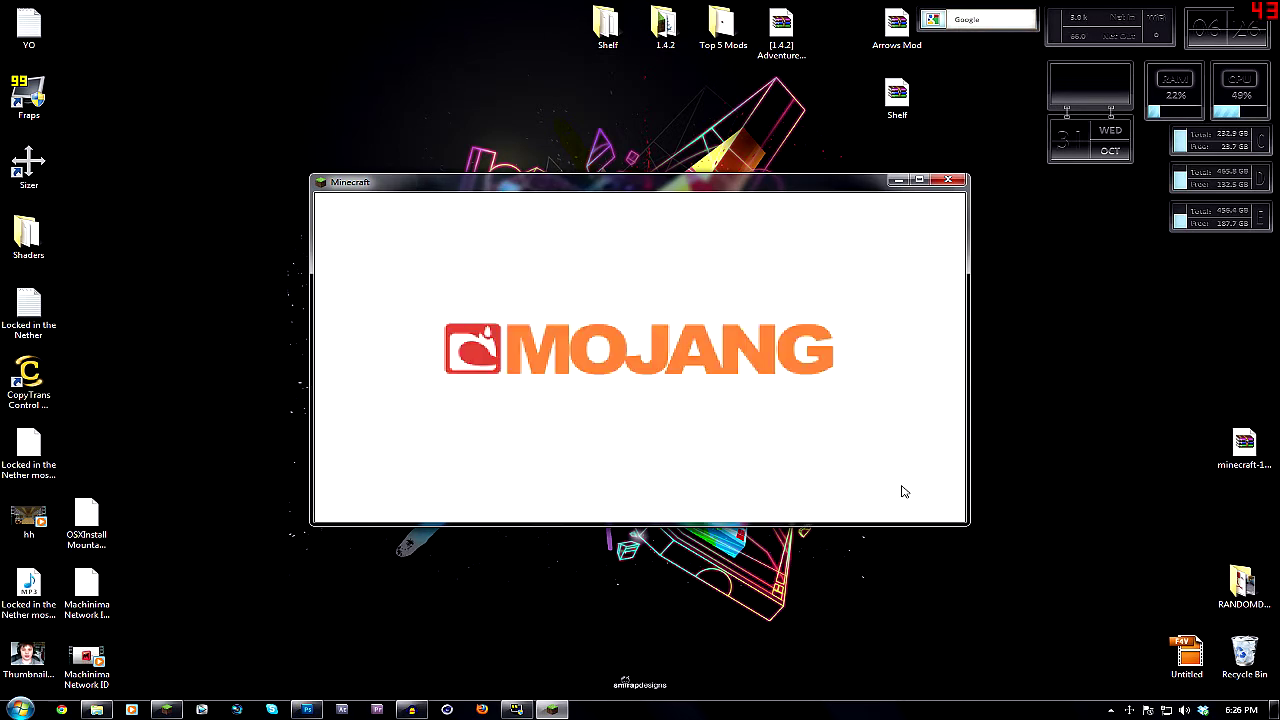
# Load the 1.4 Tips singleplayer world and open the survival inventory.
pyautogui.click(715, 355)
pyautogui.click(590, 267)
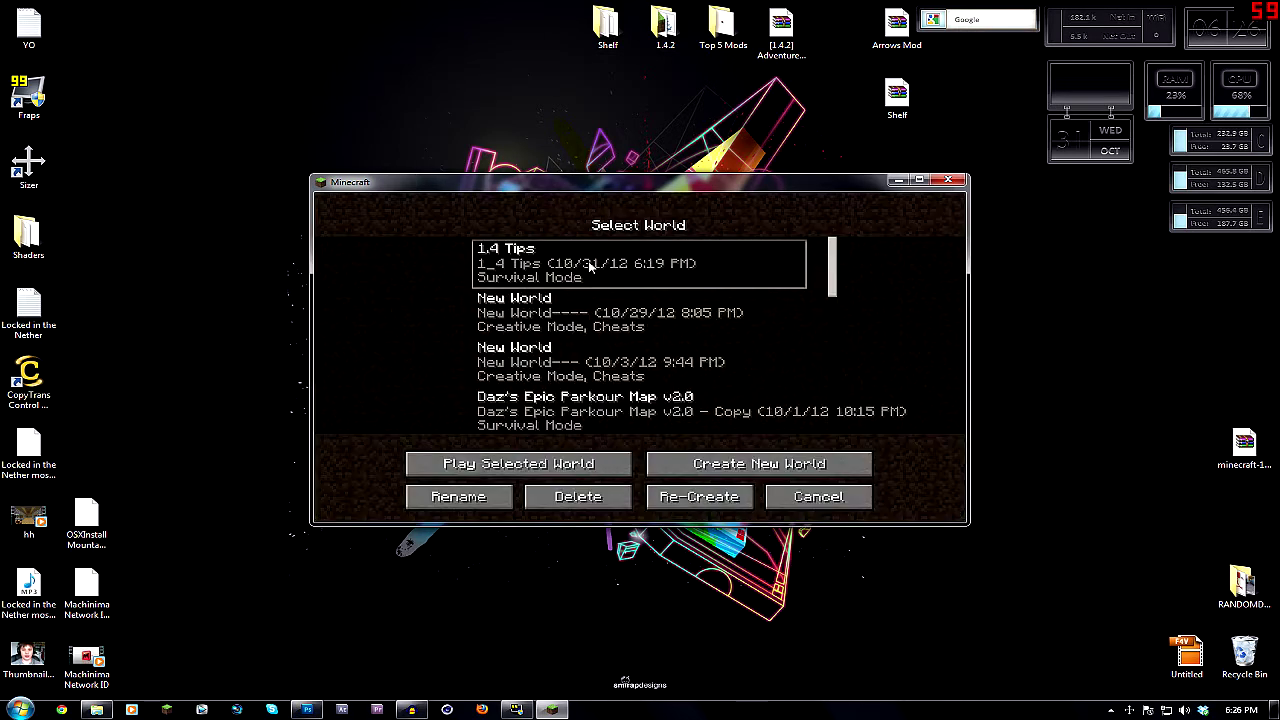
pyautogui.click(522, 460)
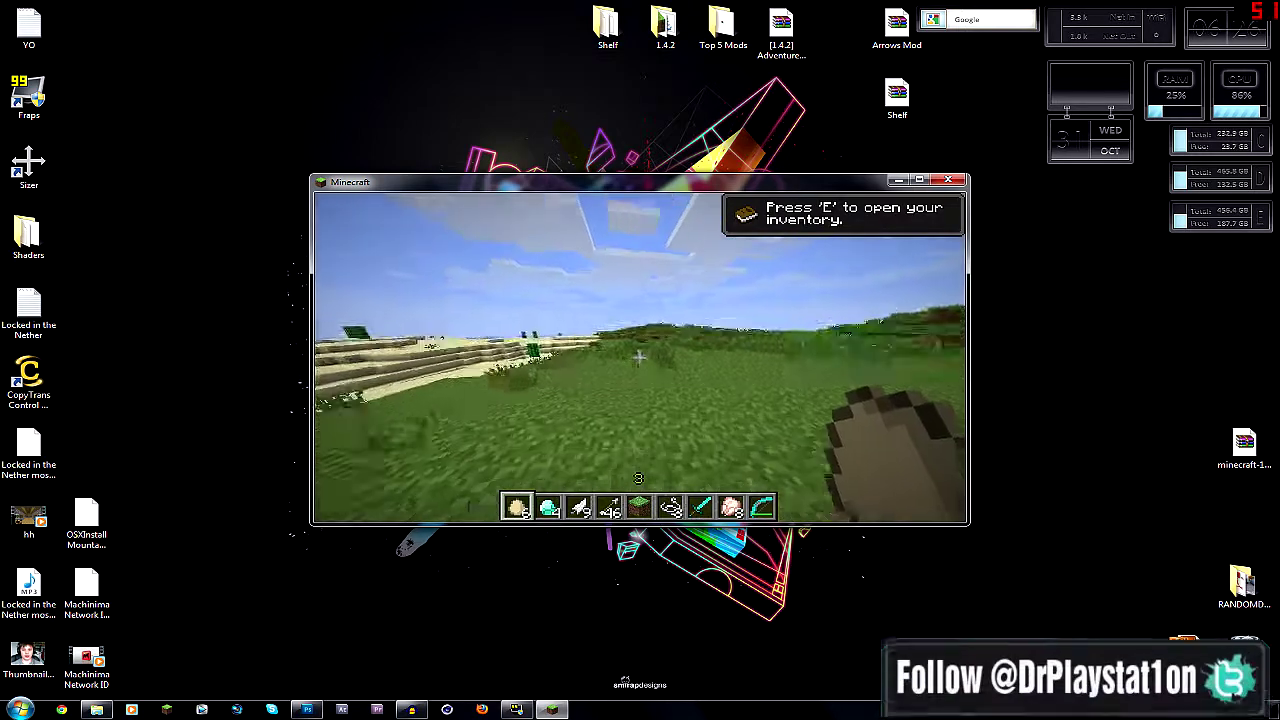
pyautogui.press('e')
pyautogui.click(766, 466)
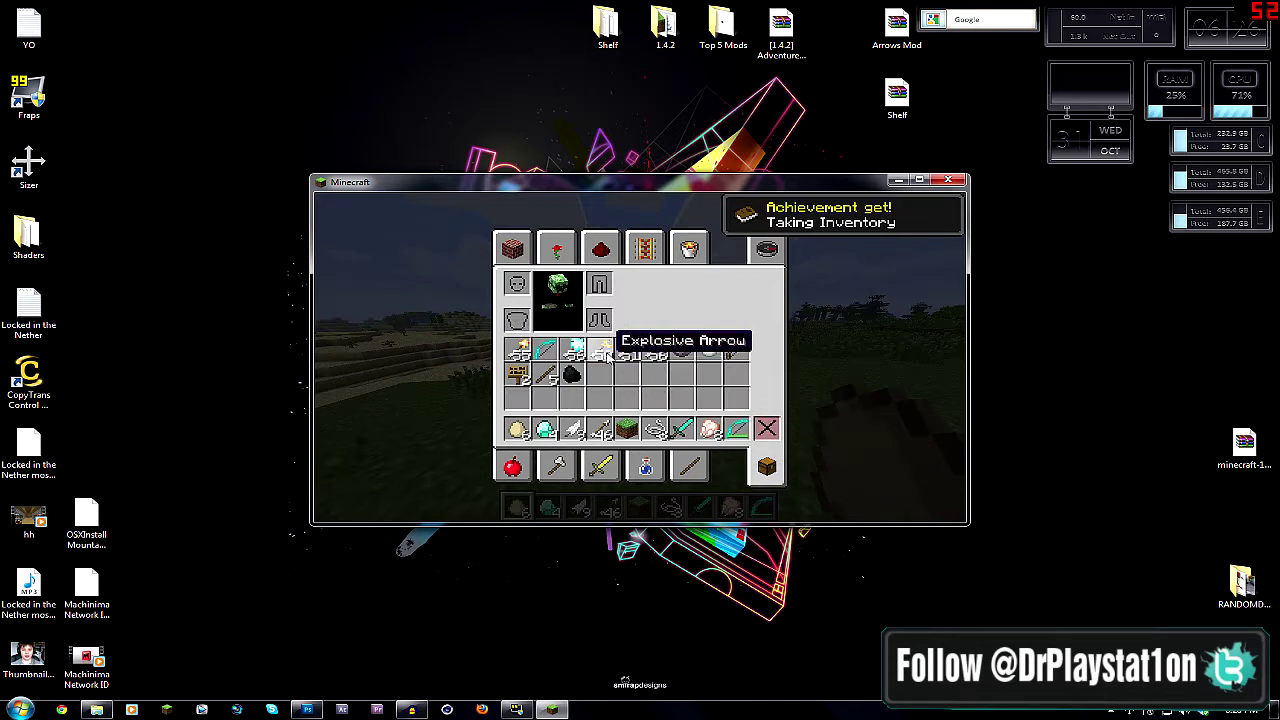
# Move the Explosive, Ice and 56-arrow stacks into the hotbar, then close the inventory and fire the bow.
pyautogui.click(605, 355)
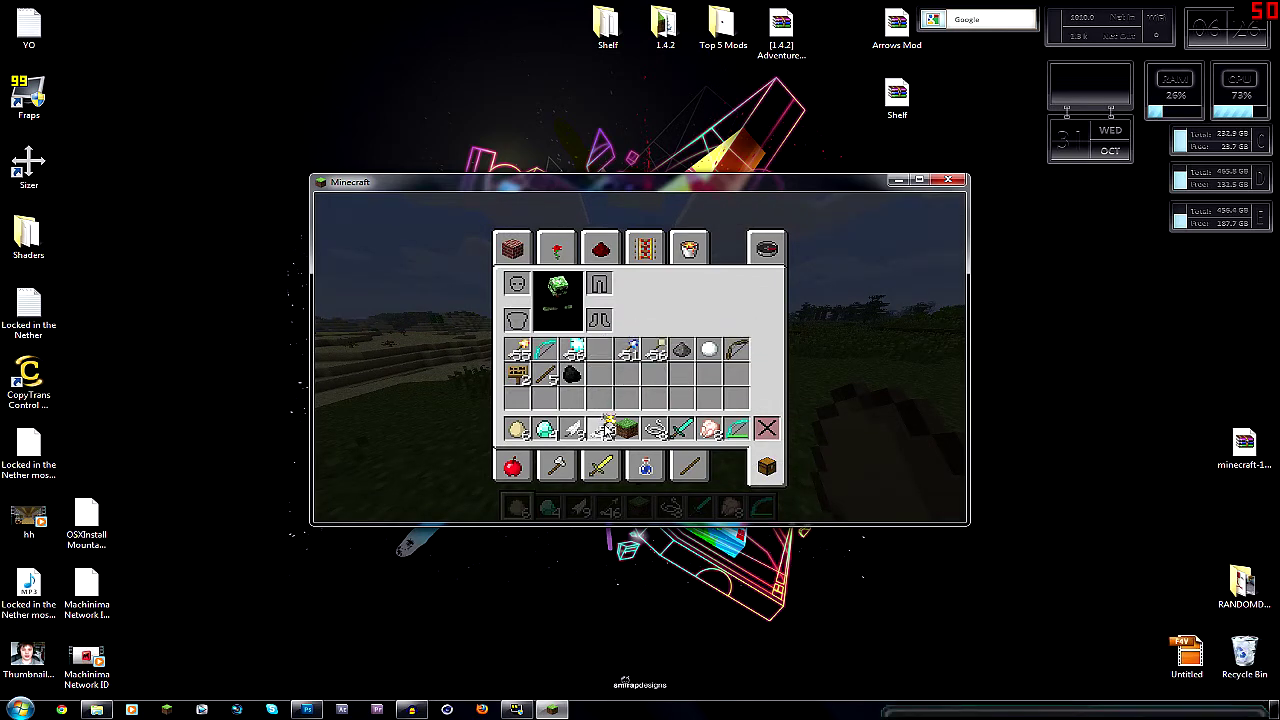
pyautogui.click(600, 400)
pyautogui.click(627, 348)
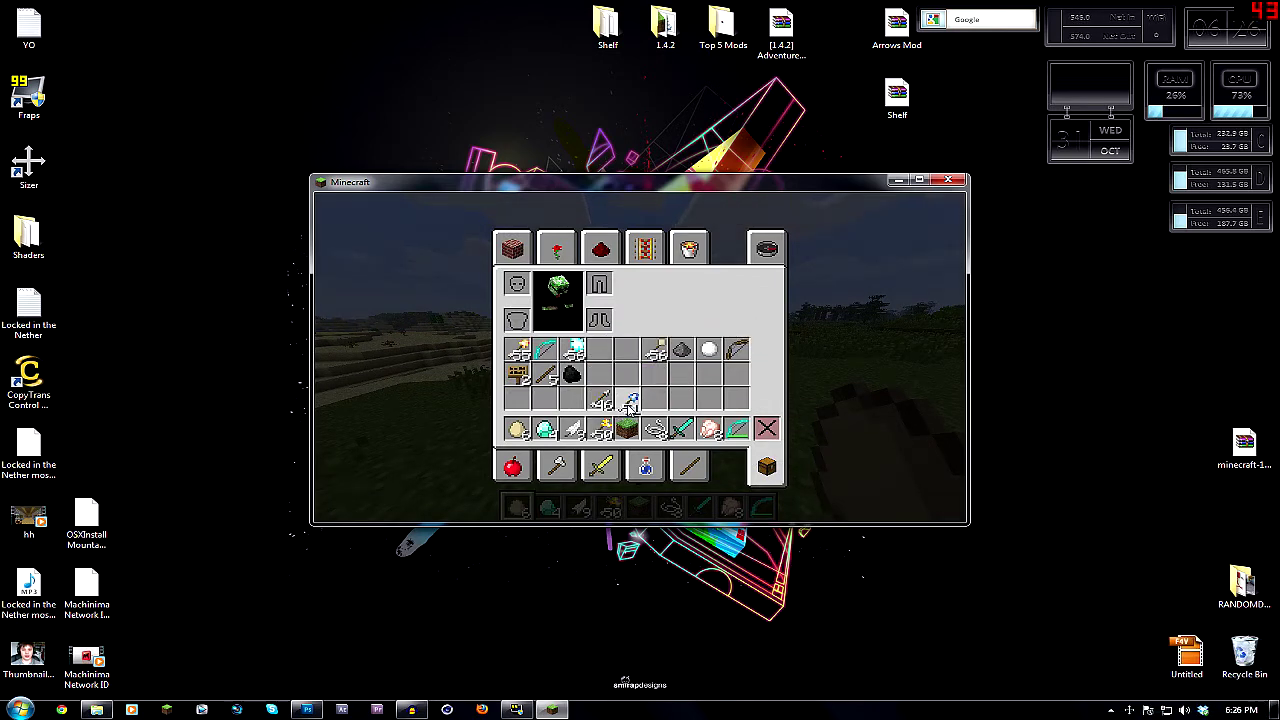
pyautogui.click(627, 429)
pyautogui.click(627, 400)
pyautogui.click(655, 349)
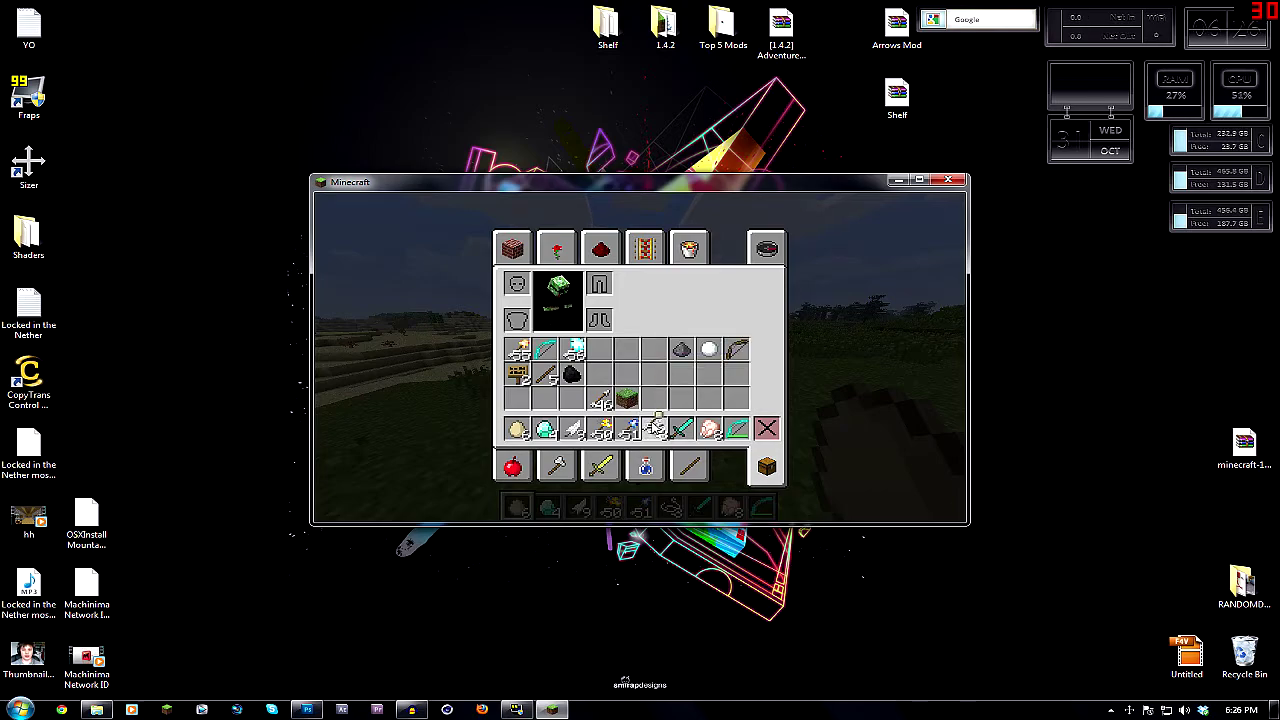
pyautogui.click(655, 429)
pyautogui.press('e')
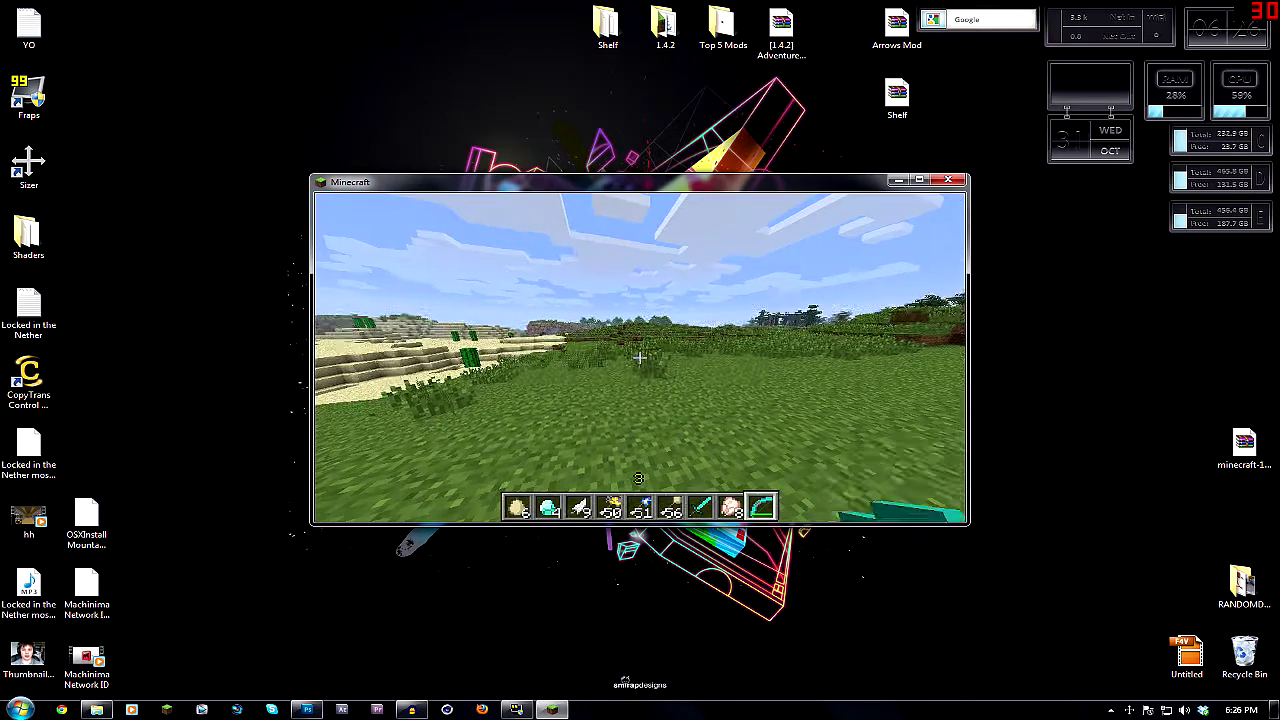
pyautogui.rightClick(639, 357)
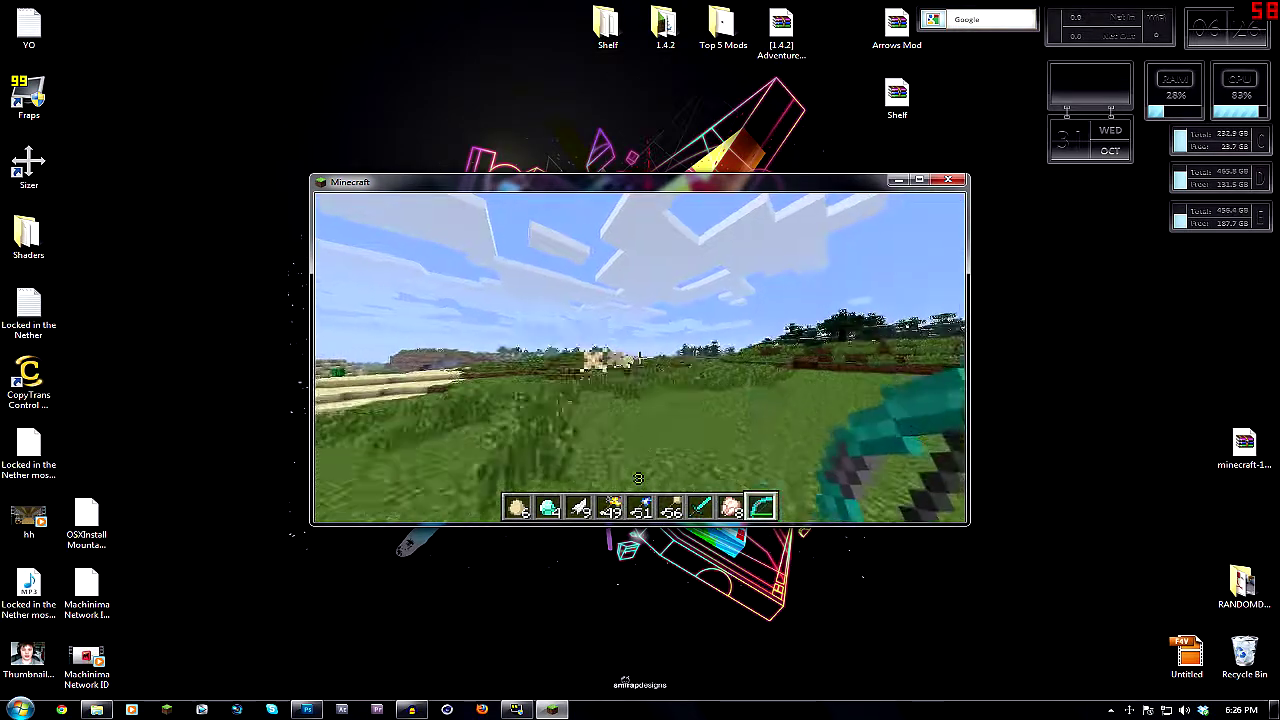
# Fire two more arrows from the bow, then start walking onto the sand.
pyautogui.rightClick(639, 357)
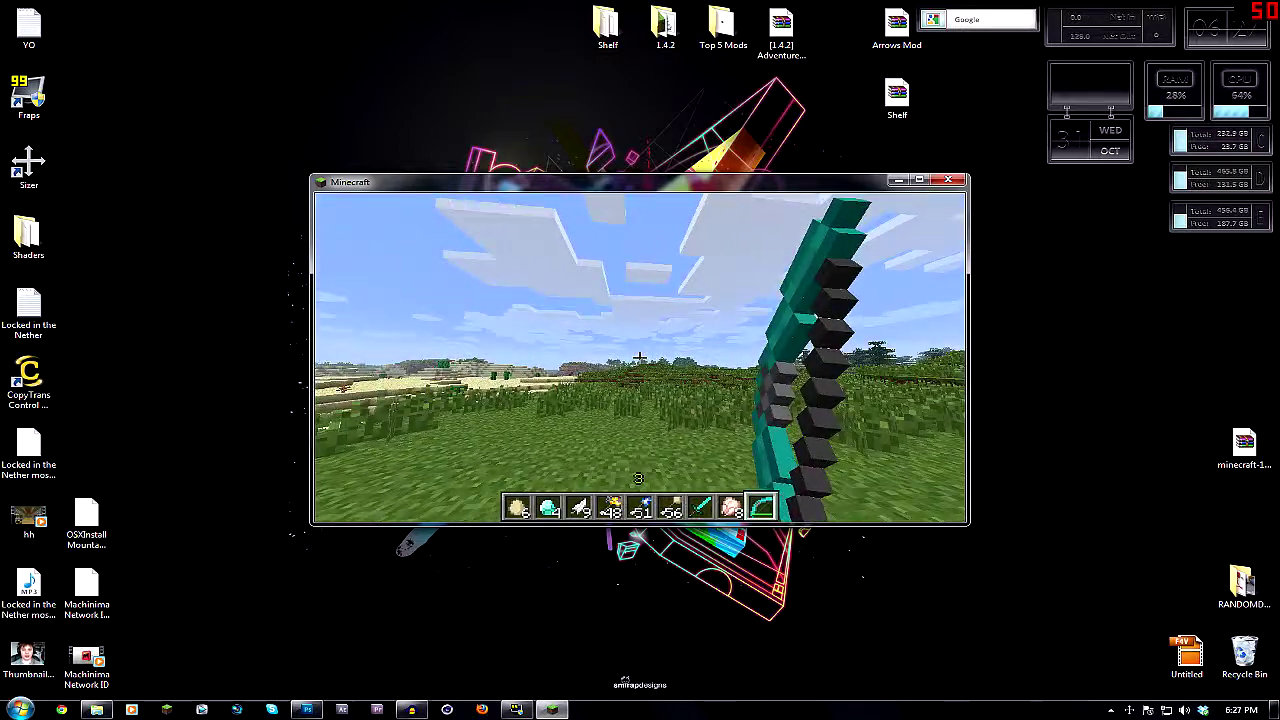
pyautogui.rightClick(639, 357)
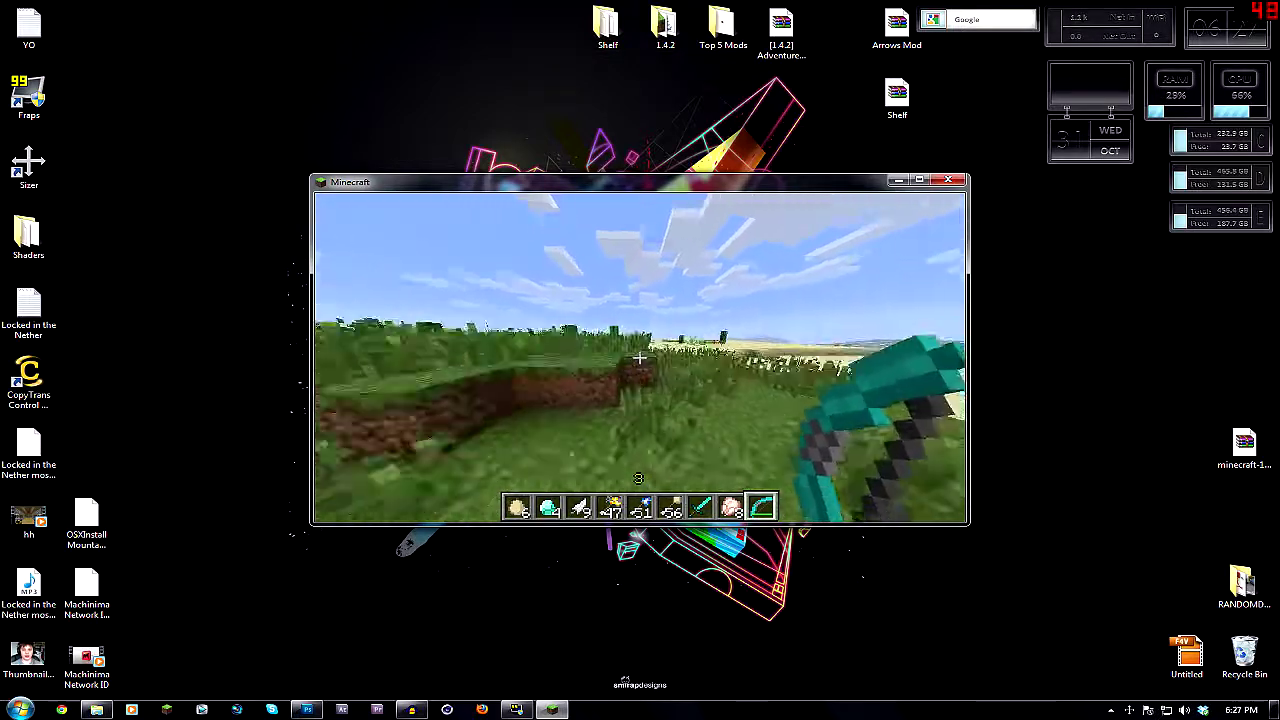
pyautogui.press('w')
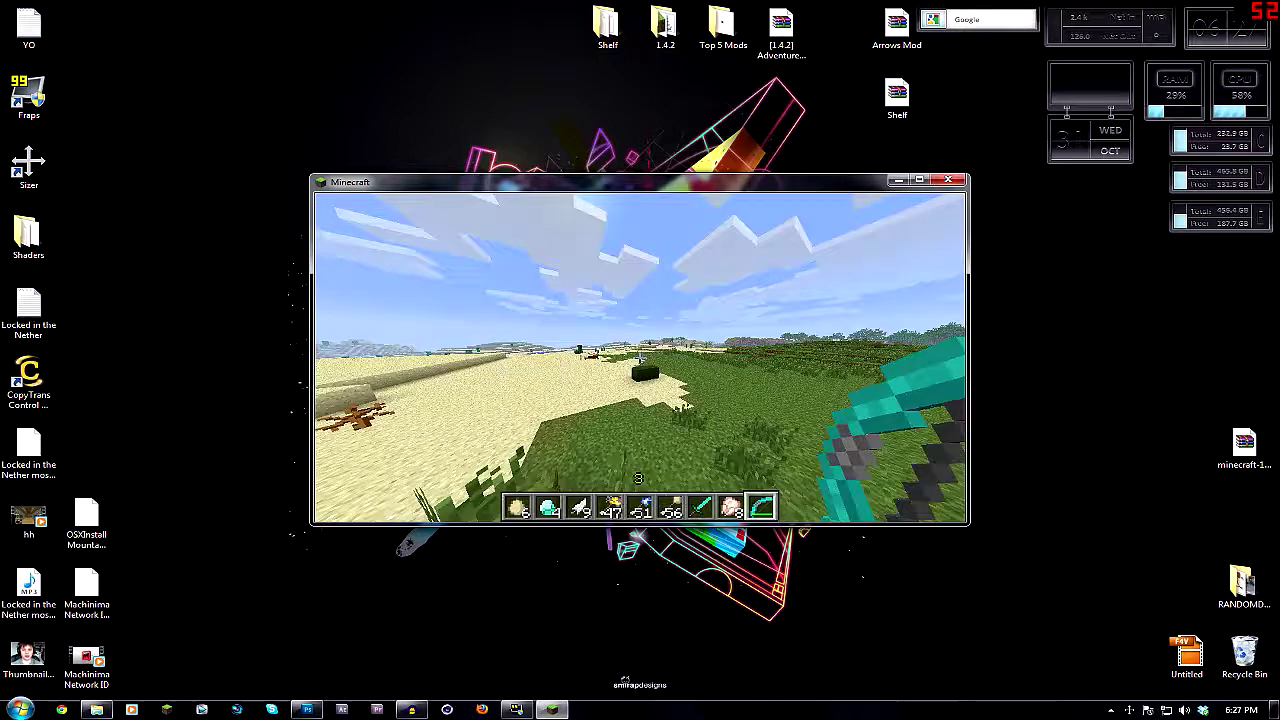
# Walk up to the red bed and ElementalArrows sign, then back away.
pyautogui.press('w')
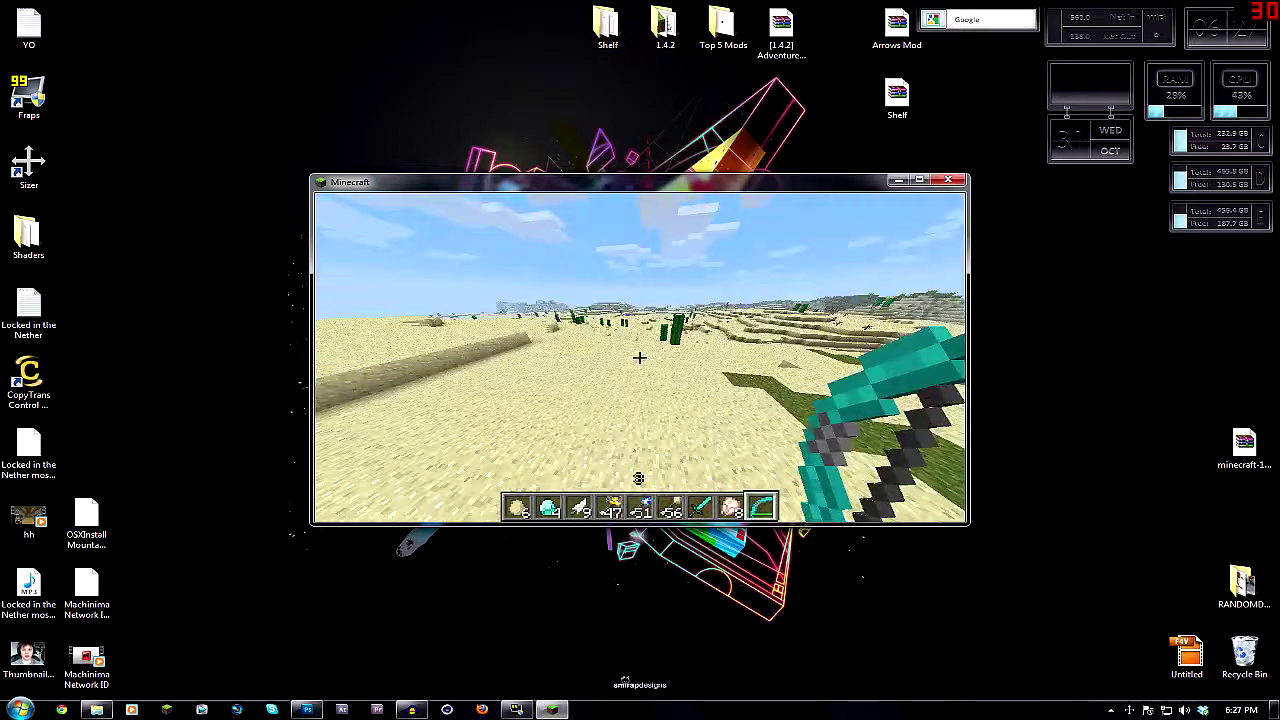
pyautogui.press('w')
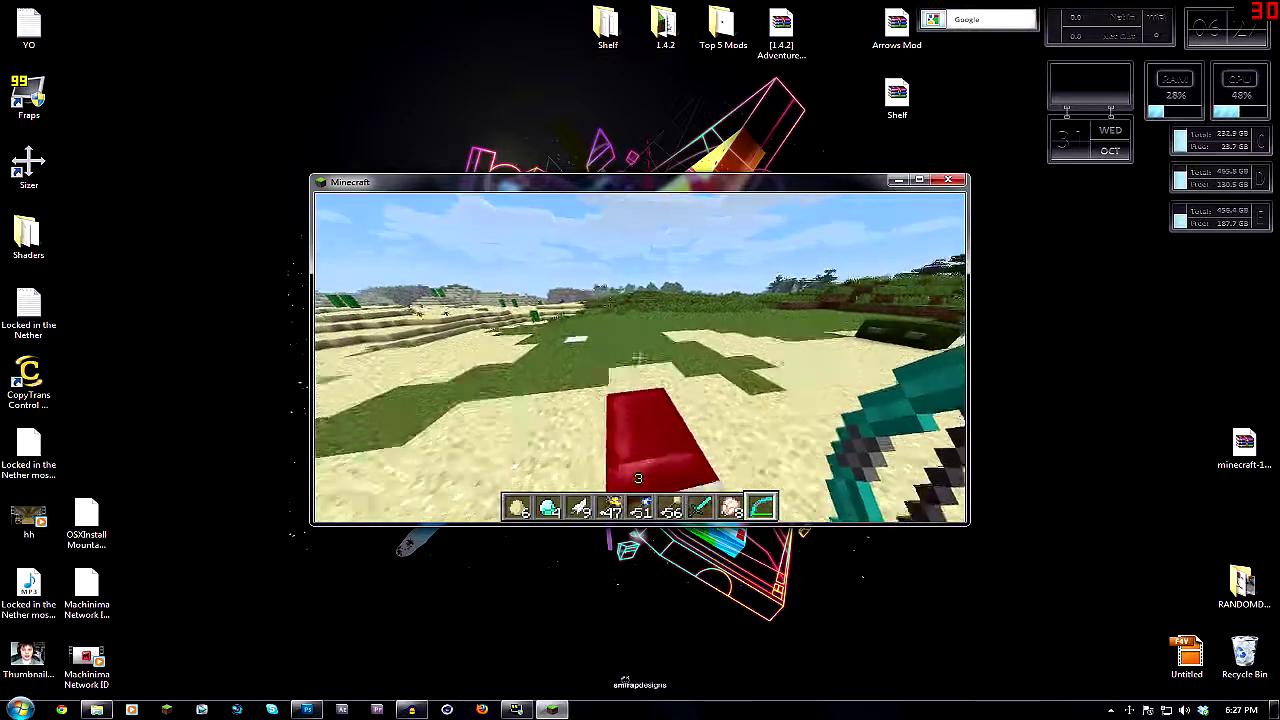
pyautogui.press('w')
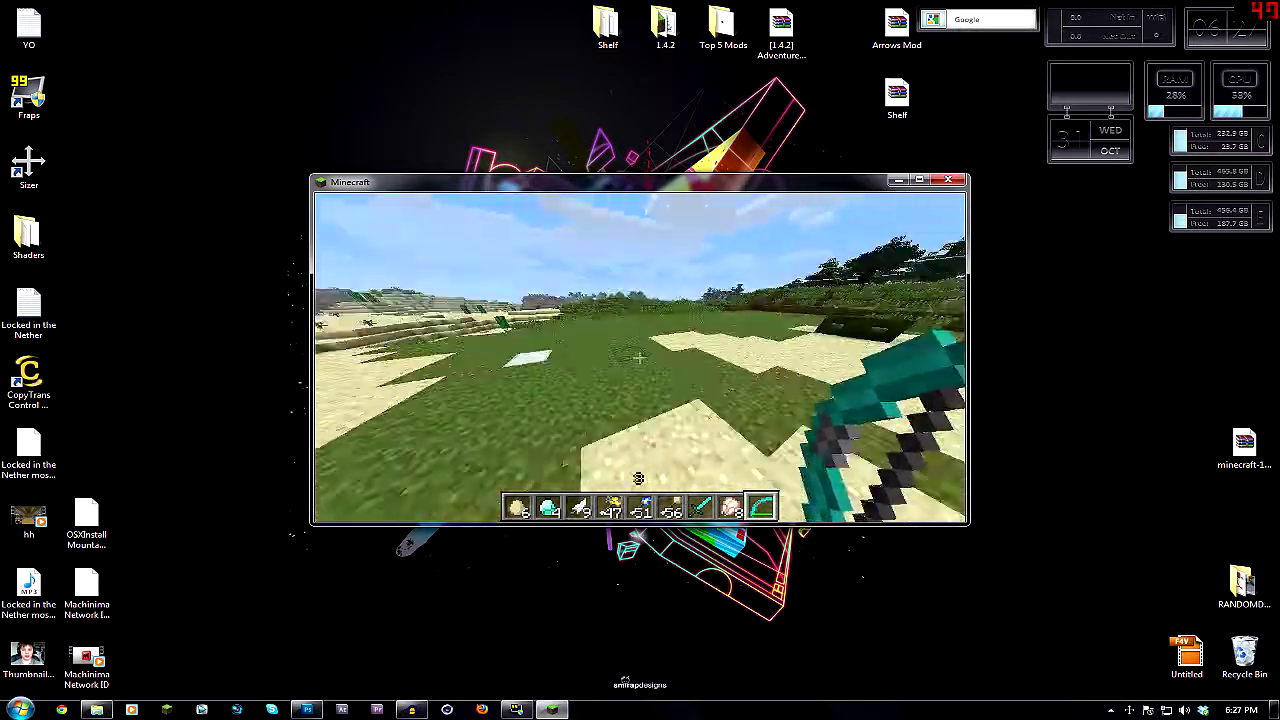
pyautogui.press('w')
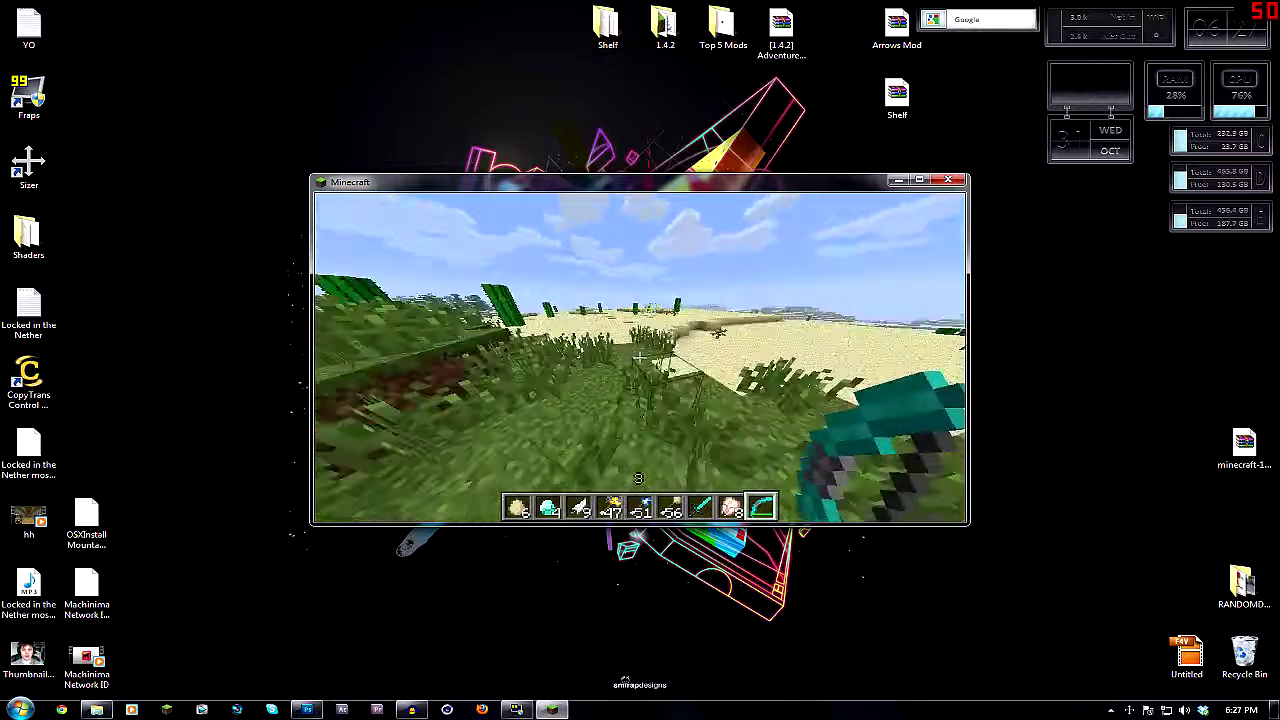
pyautogui.press('w')
pyautogui.press('w')
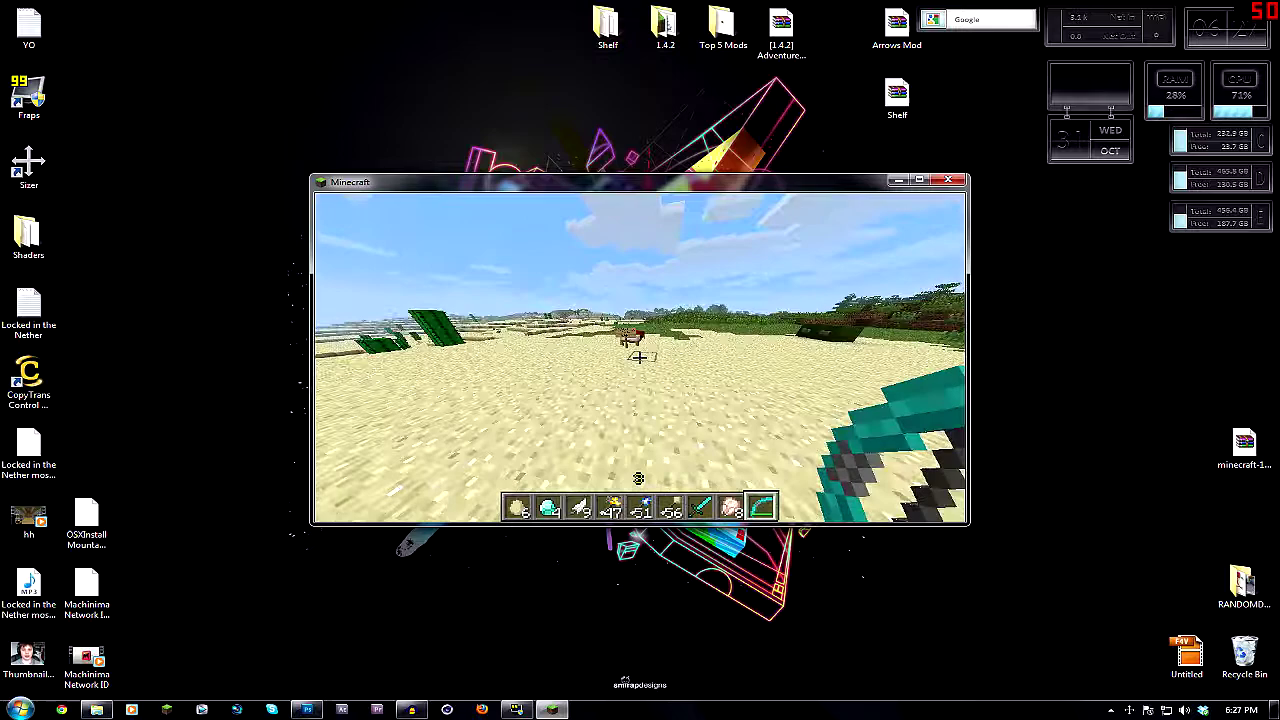
pyautogui.press('w')
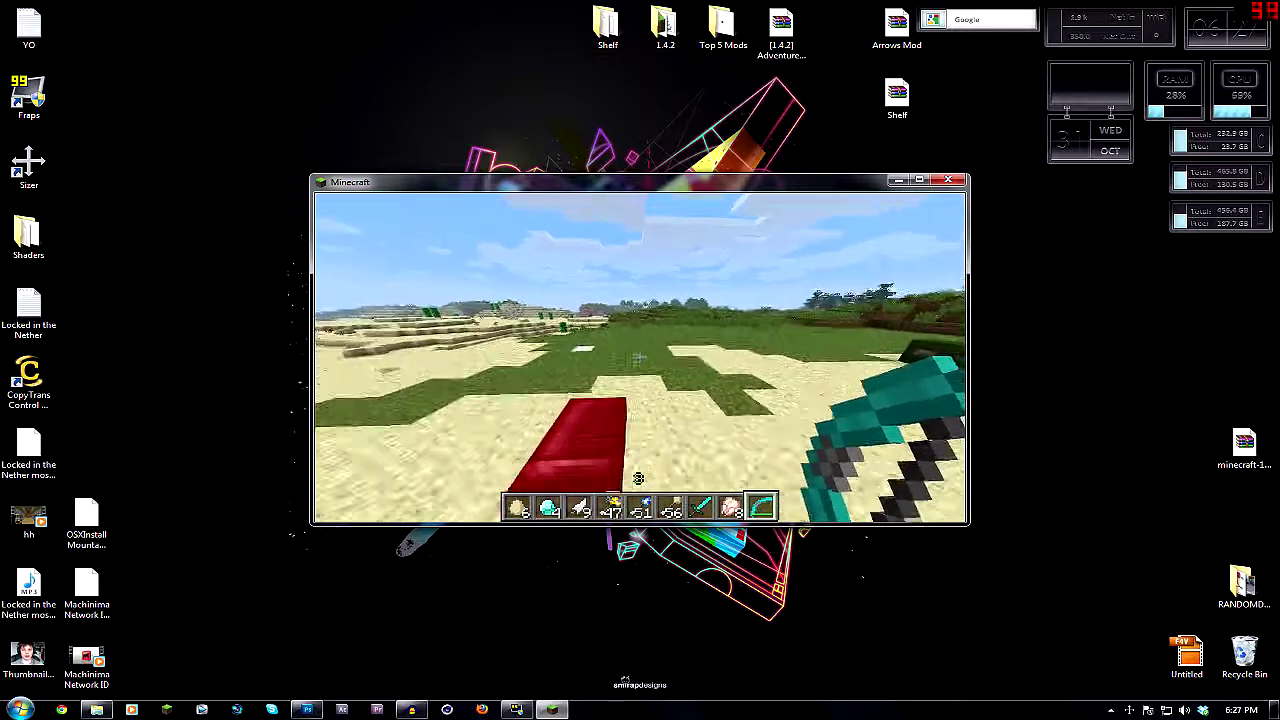
pyautogui.press('s')
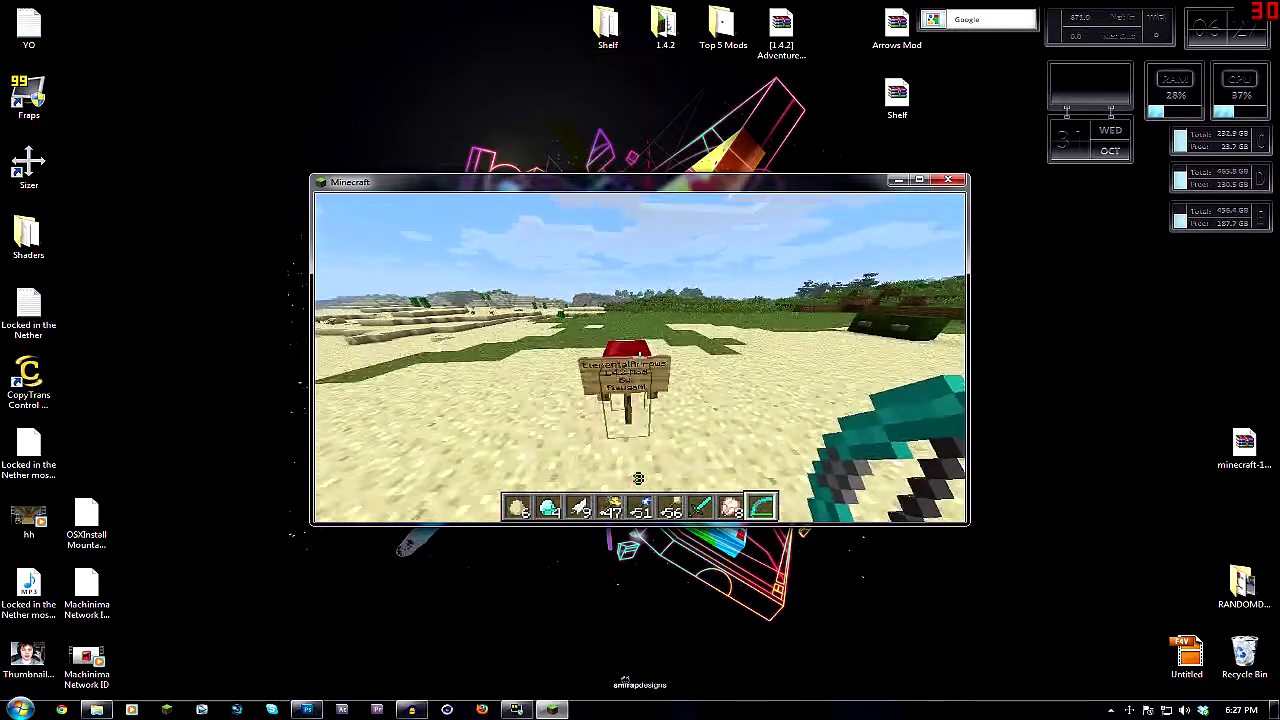
# Wander across the tall grass and sand past the dug trench, returning to the bed.
pyautogui.press('w')
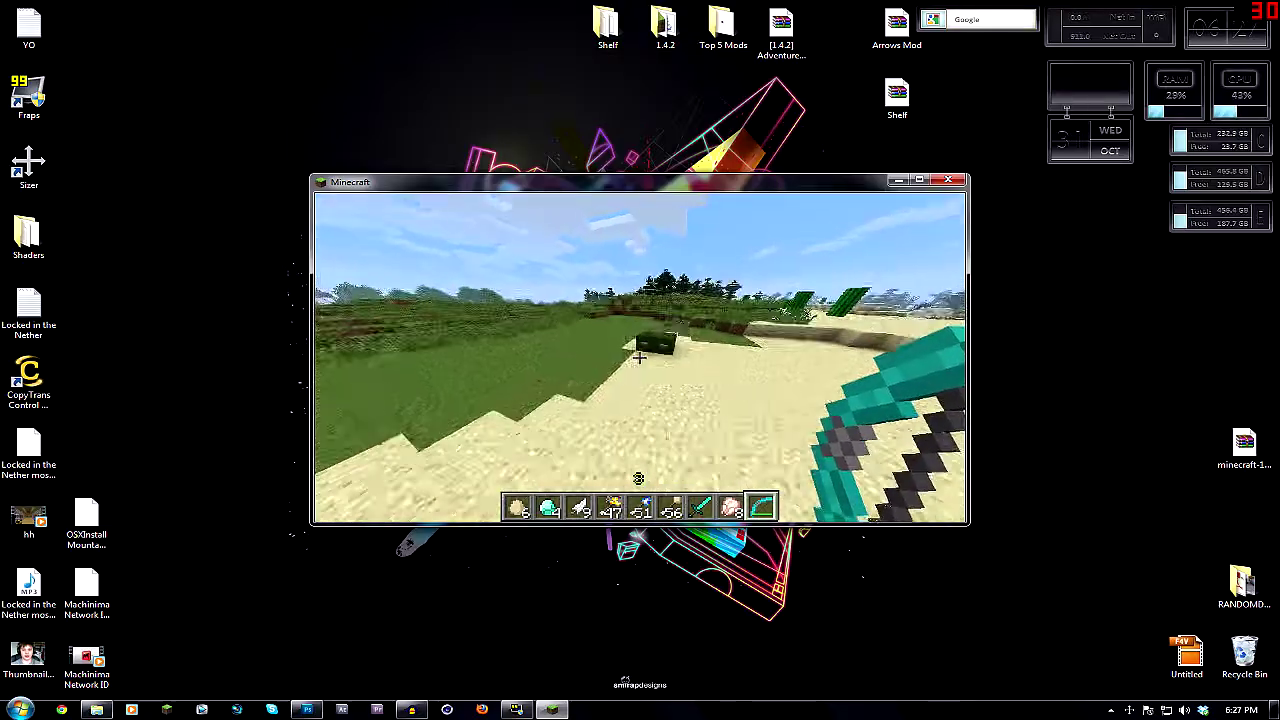
pyautogui.press('w')
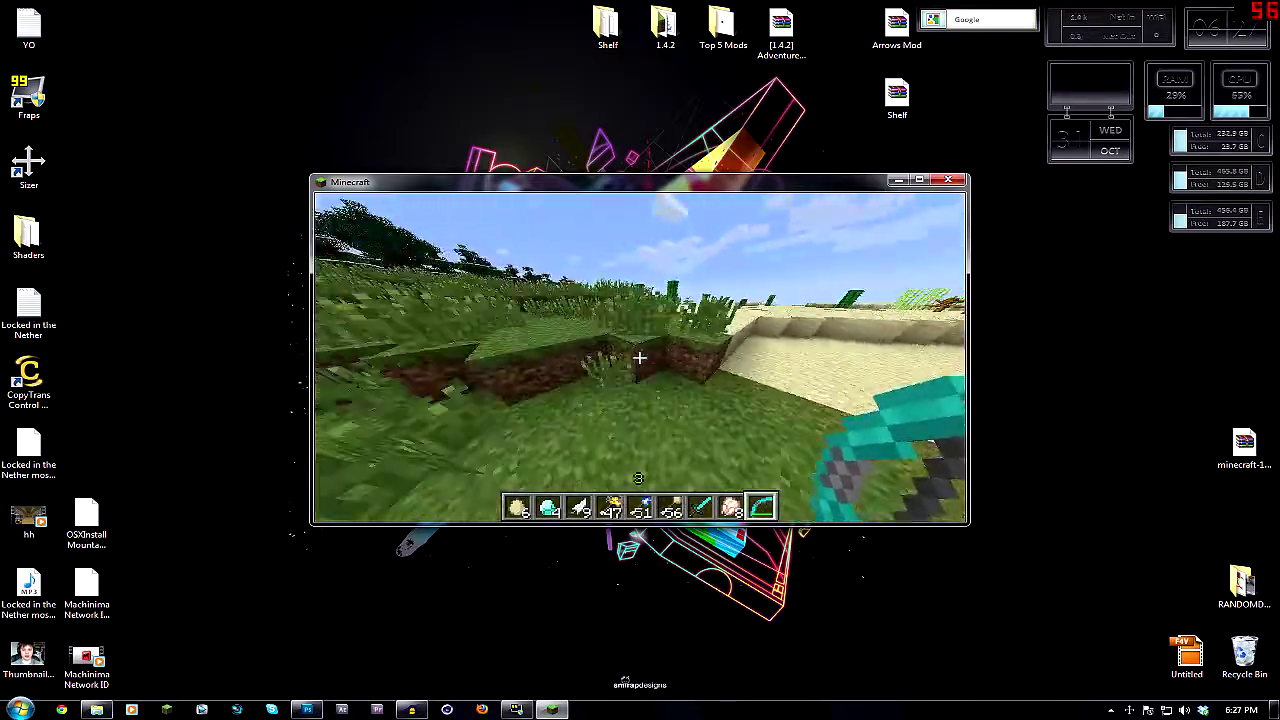
pyautogui.press('w')
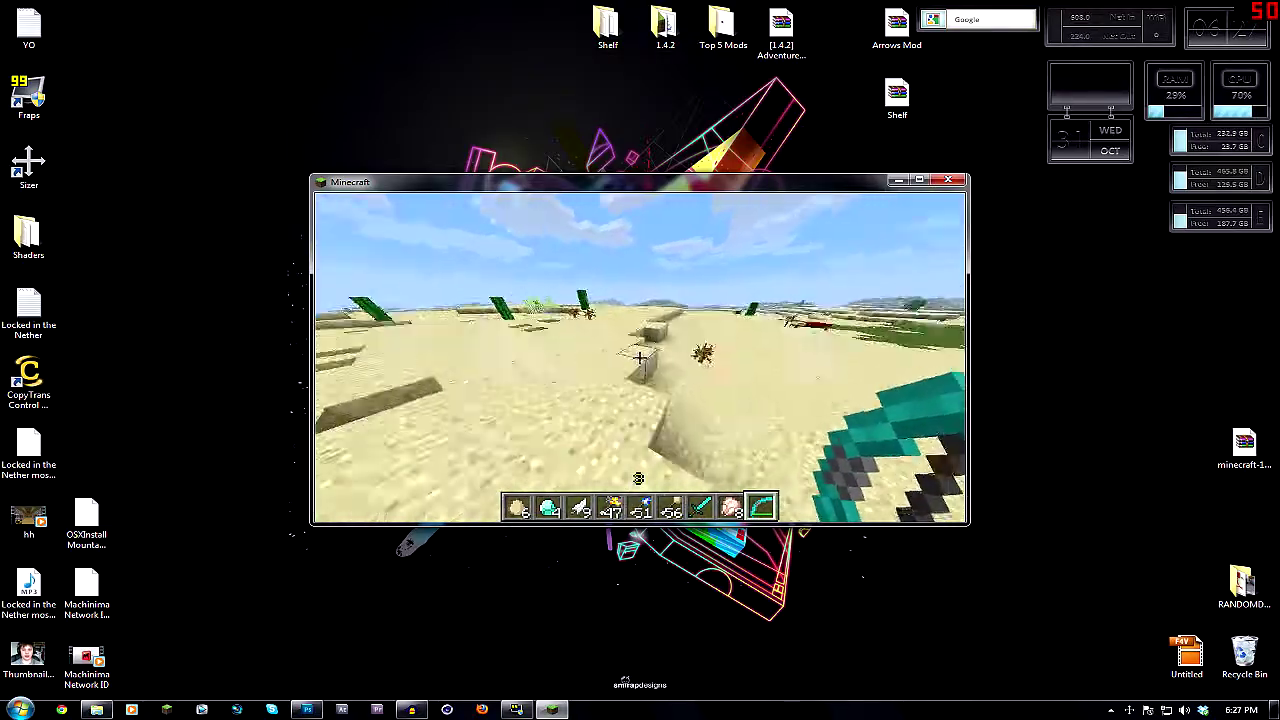
pyautogui.press('w')
pyautogui.press('w')
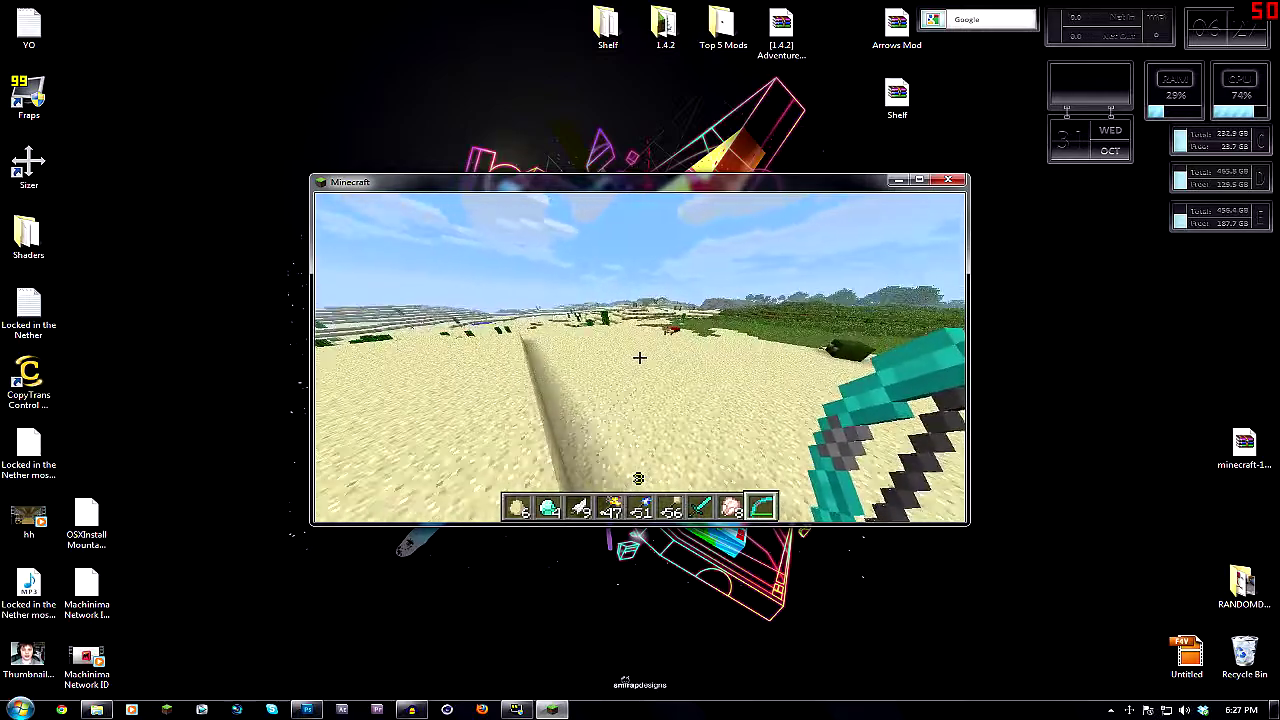
pyautogui.press('w')
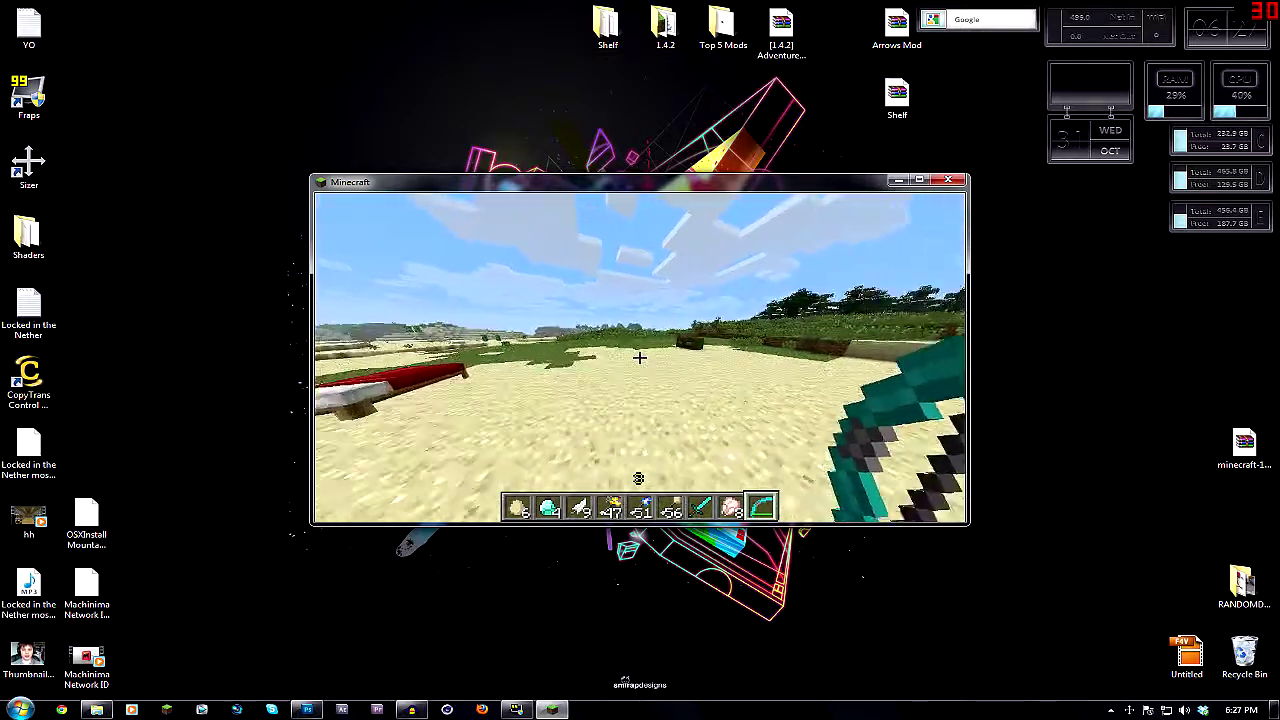
pyautogui.press('w')
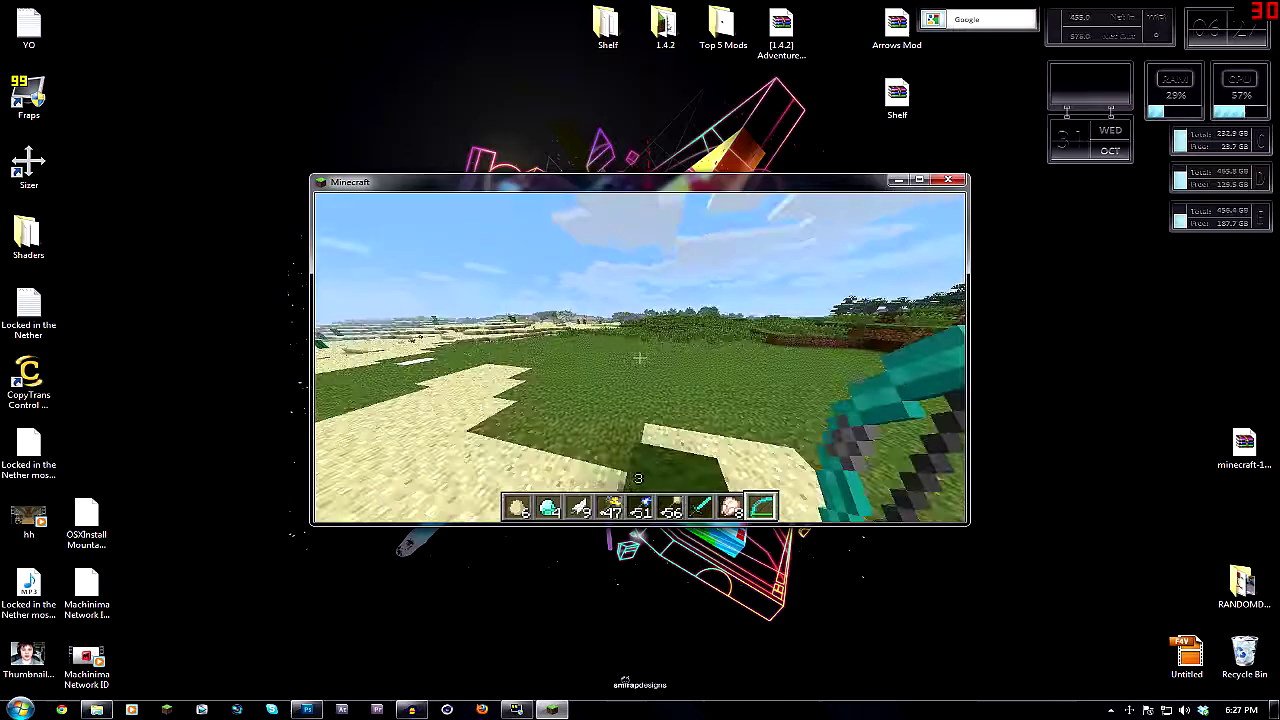
pyautogui.press('w')
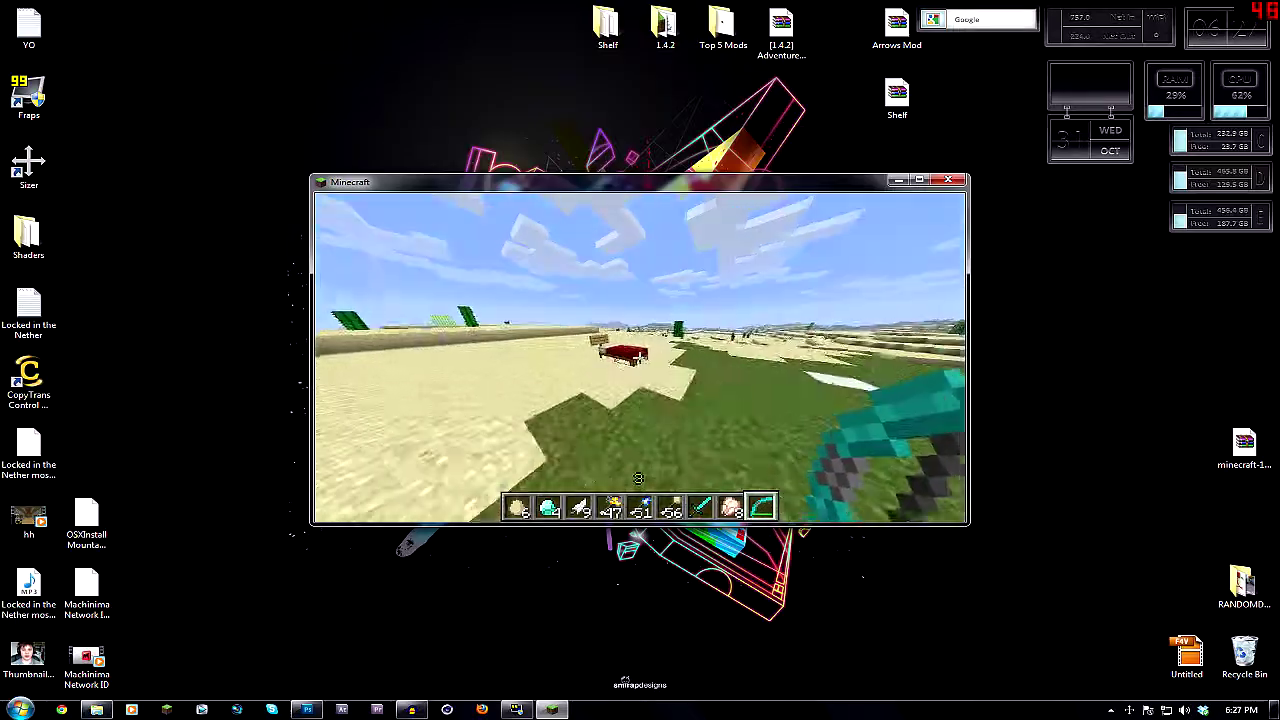
pyautogui.press('w')
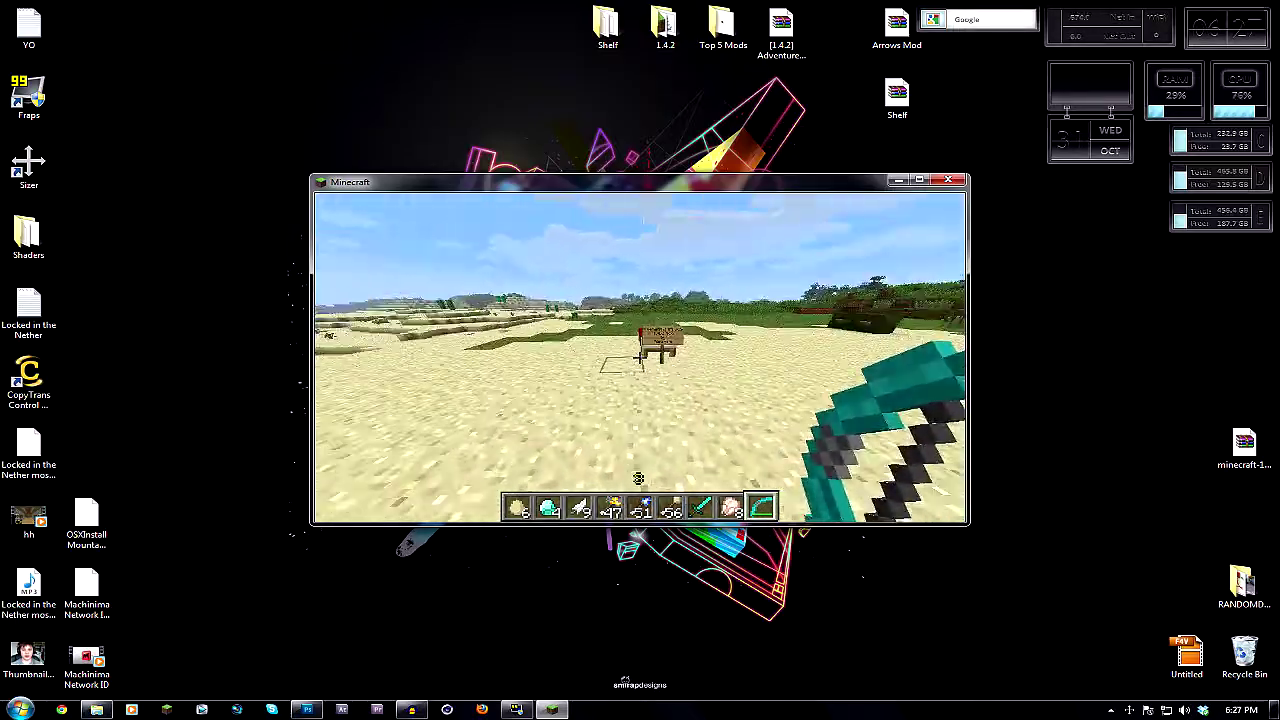
pyautogui.press('w')
pyautogui.press('w')
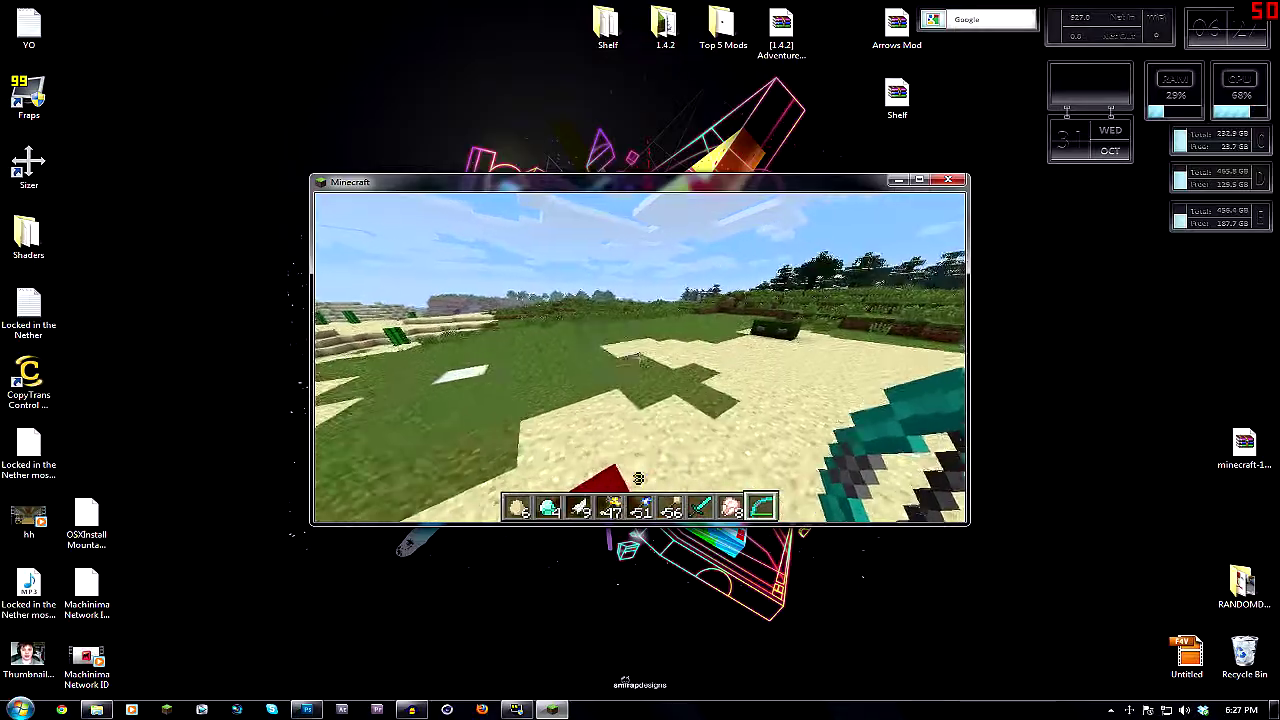
# Head toward the dark block and back, ending facing the ElementalArrows sign by the bed.
pyautogui.press('w')
pyautogui.click(638, 478)
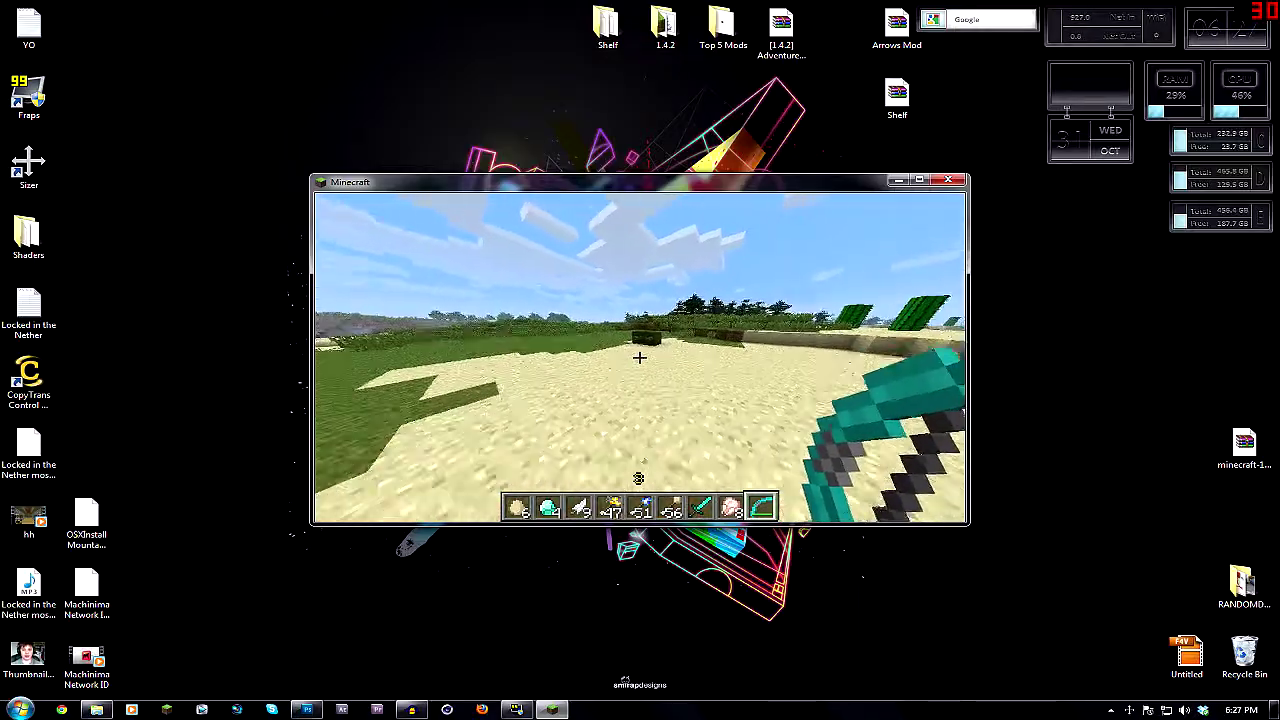
pyautogui.press('w')
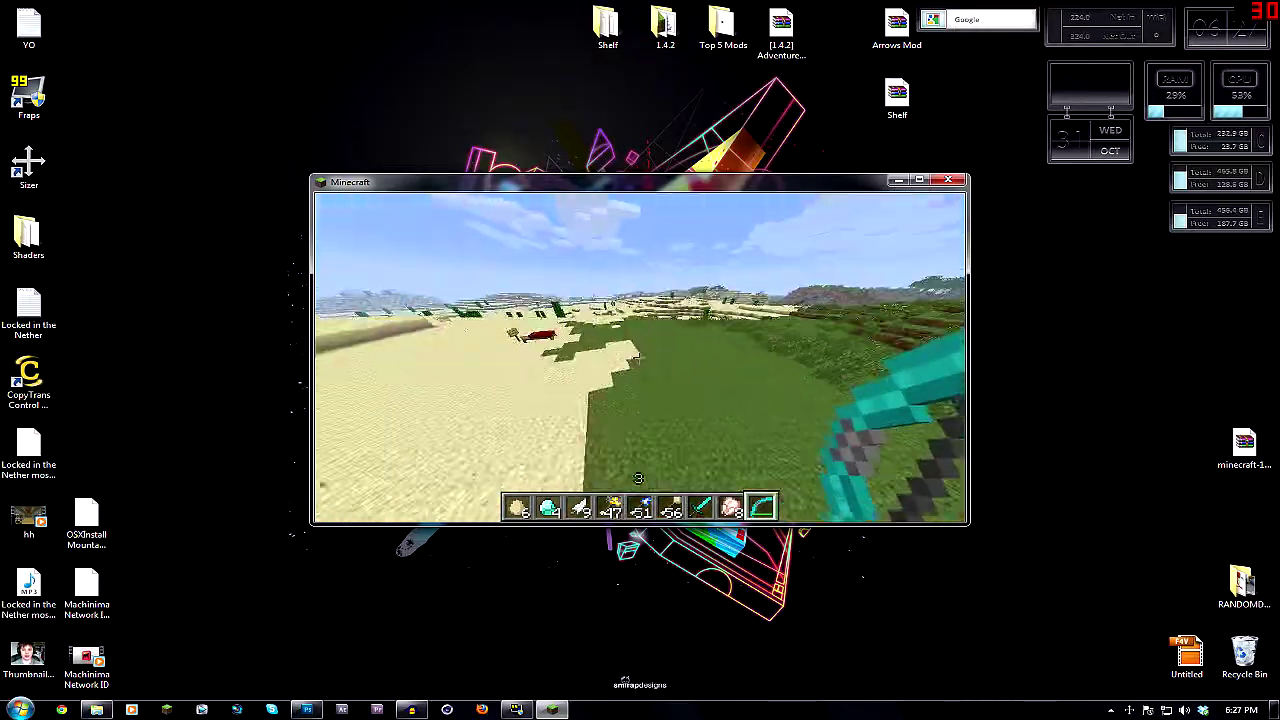
pyautogui.press('w')
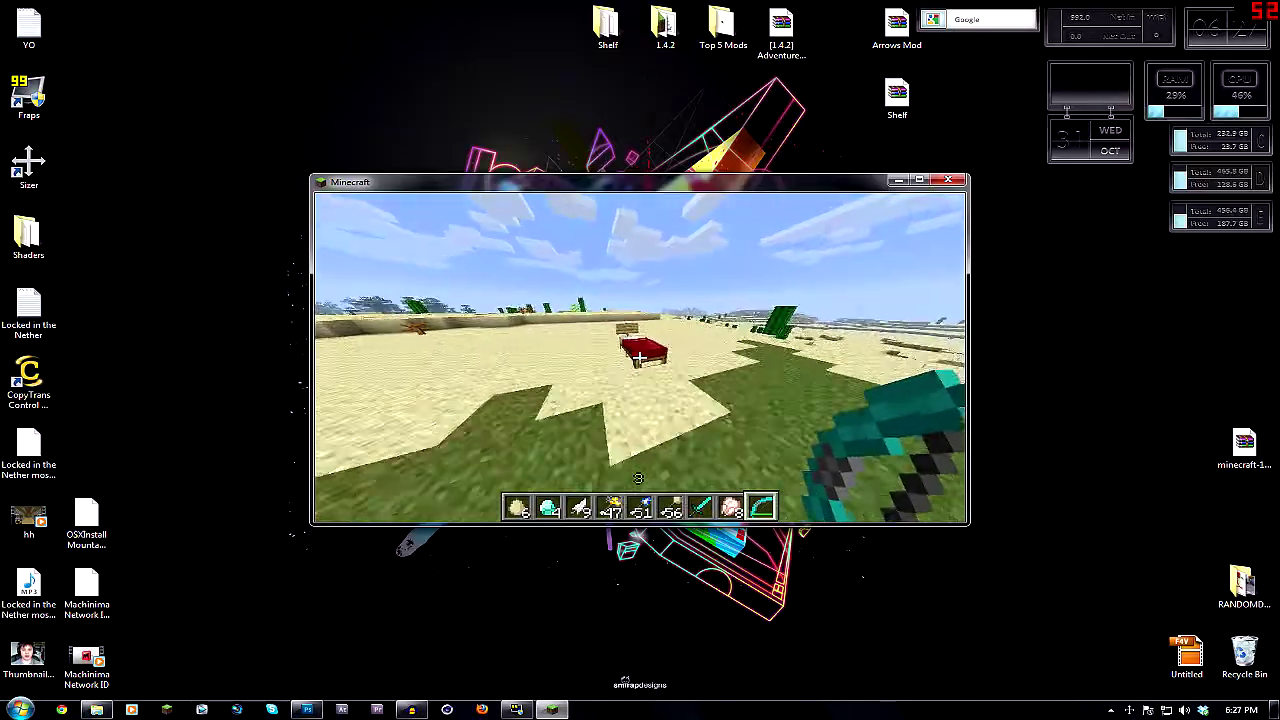
pyautogui.press('w')
pyautogui.press('w')
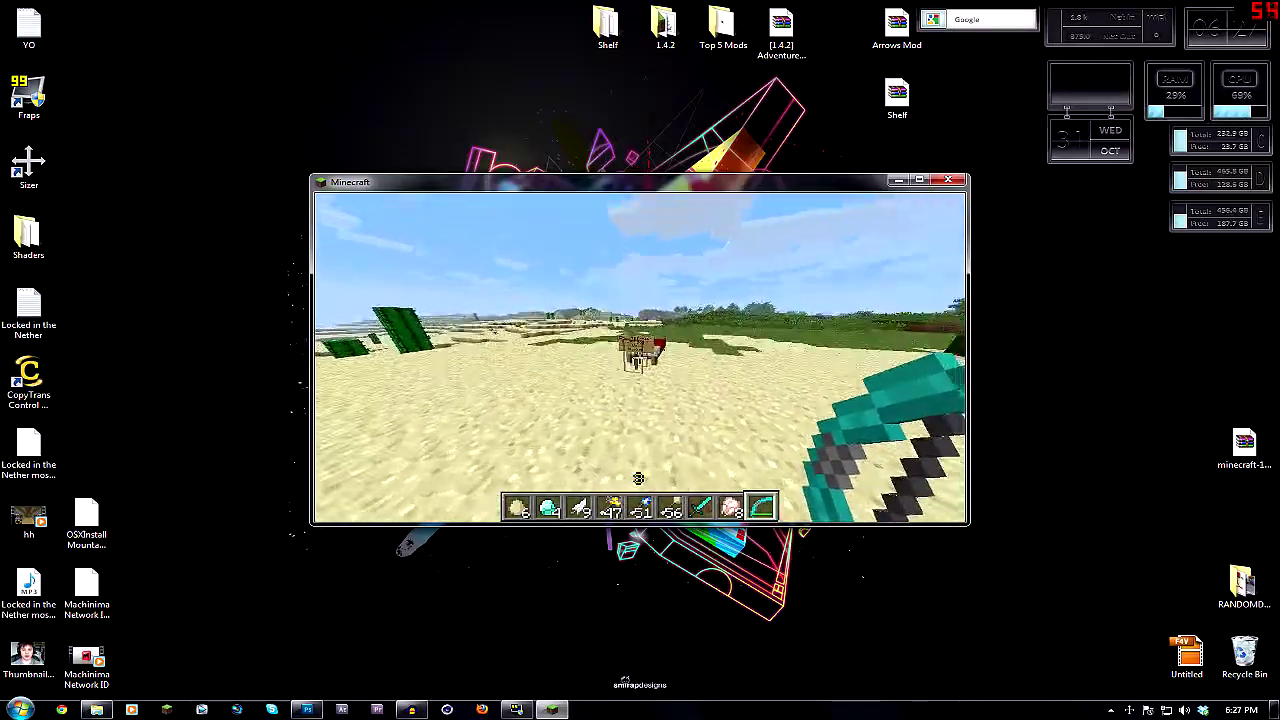
pyautogui.press('s')
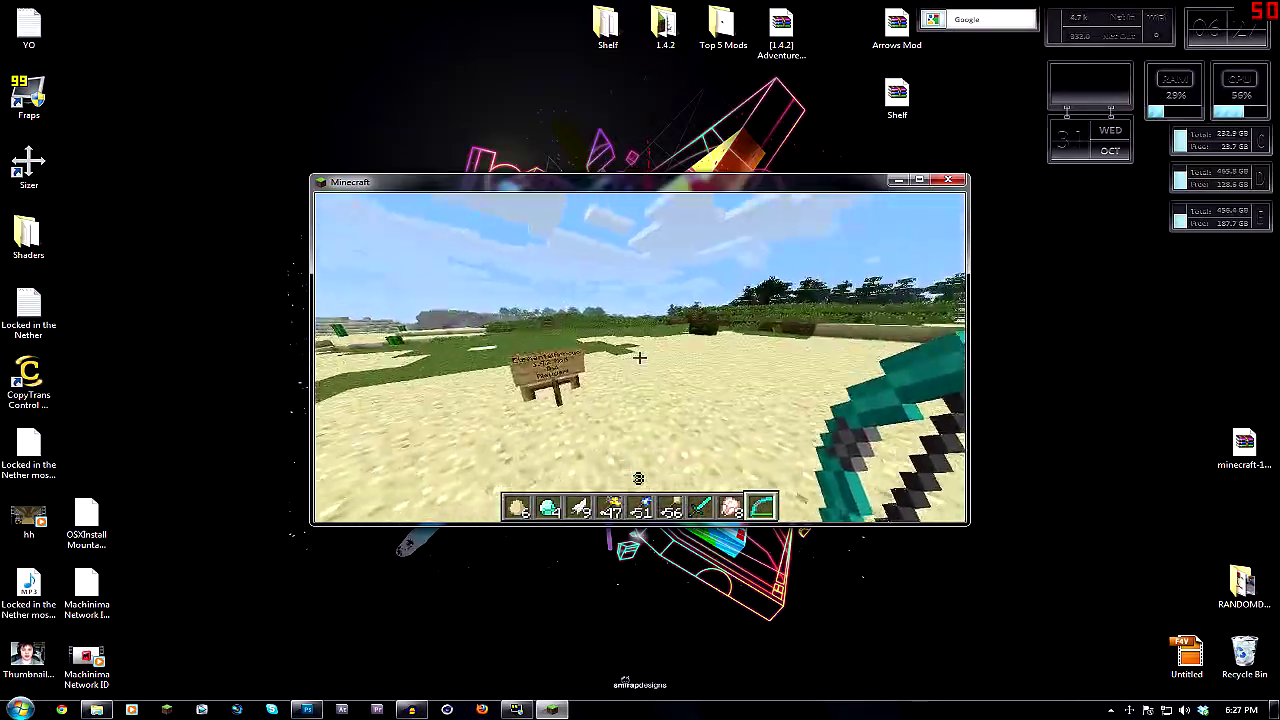
pyautogui.press('w')
pyautogui.press('w')
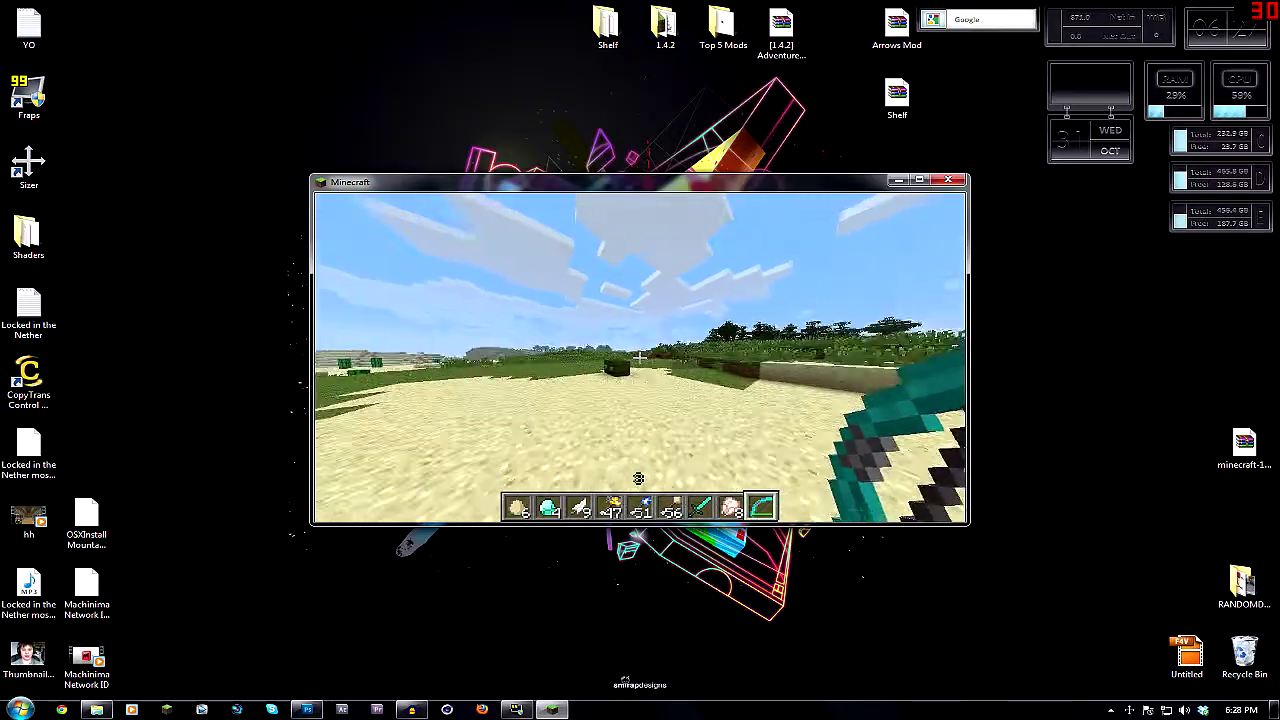
pyautogui.press('w')
pyautogui.press('w')
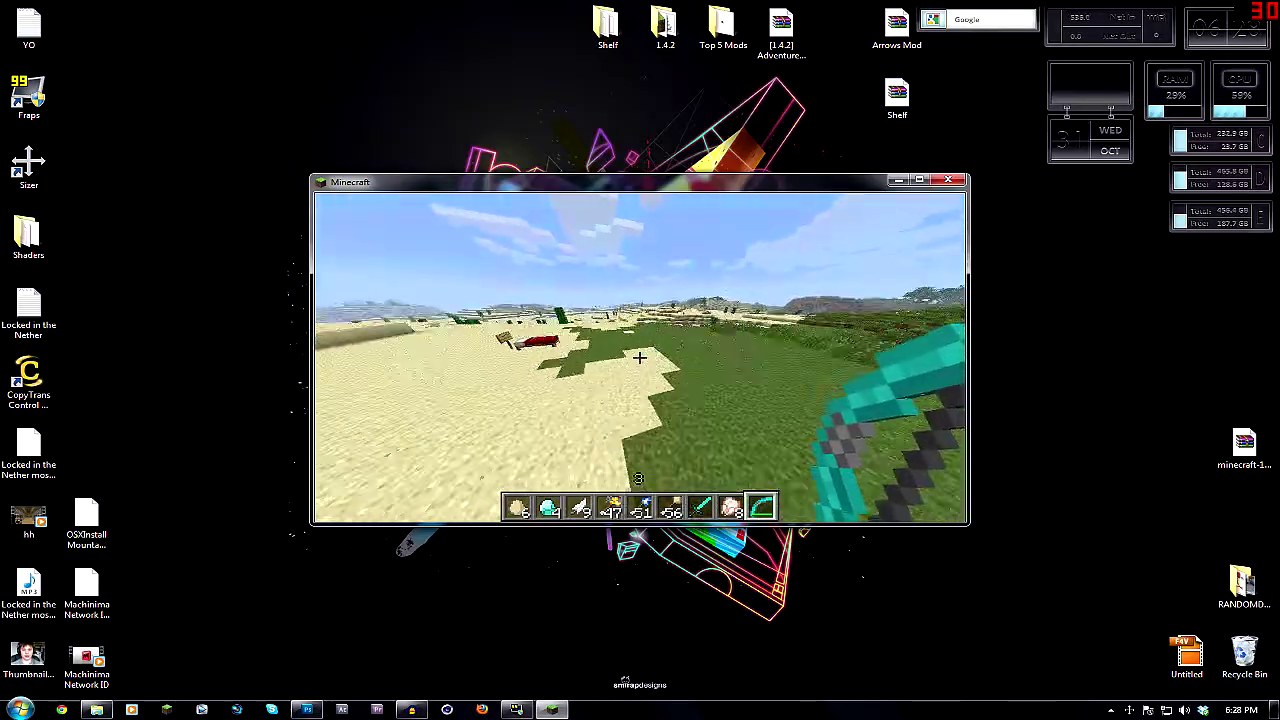
pyautogui.press('w')
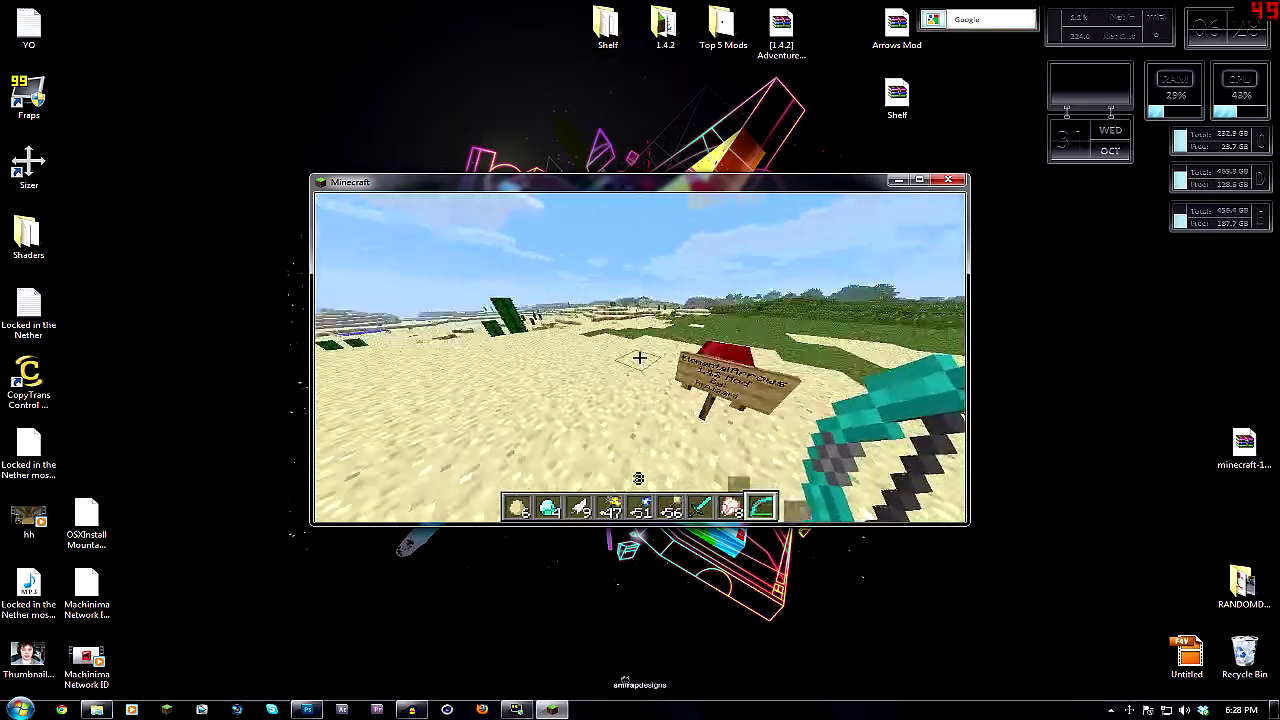
pyautogui.press('s')
pyautogui.press('w')
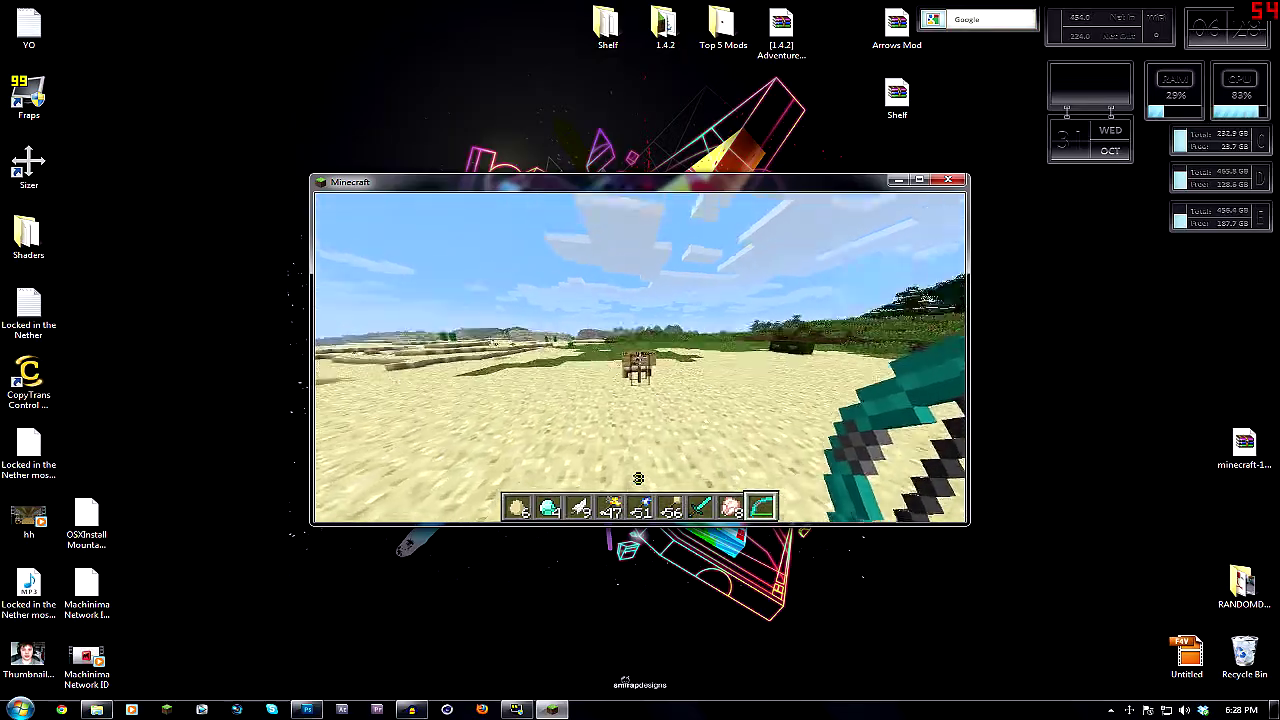
pyautogui.press('s')
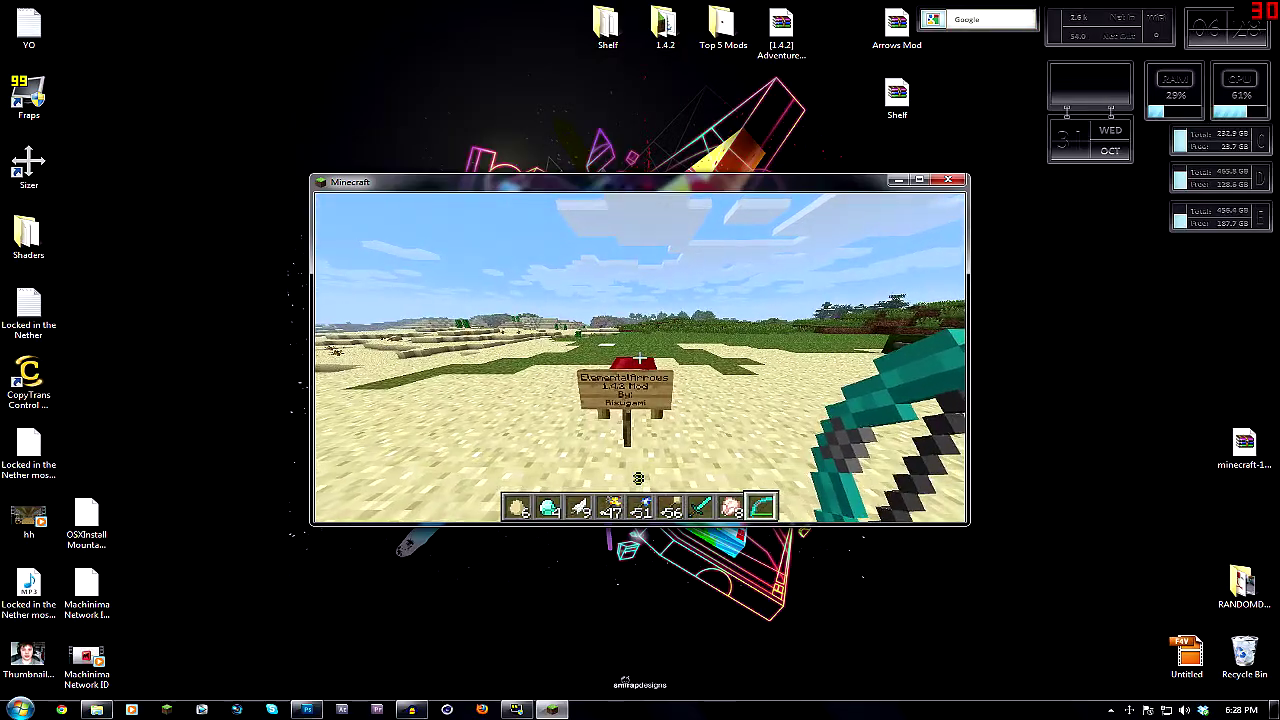